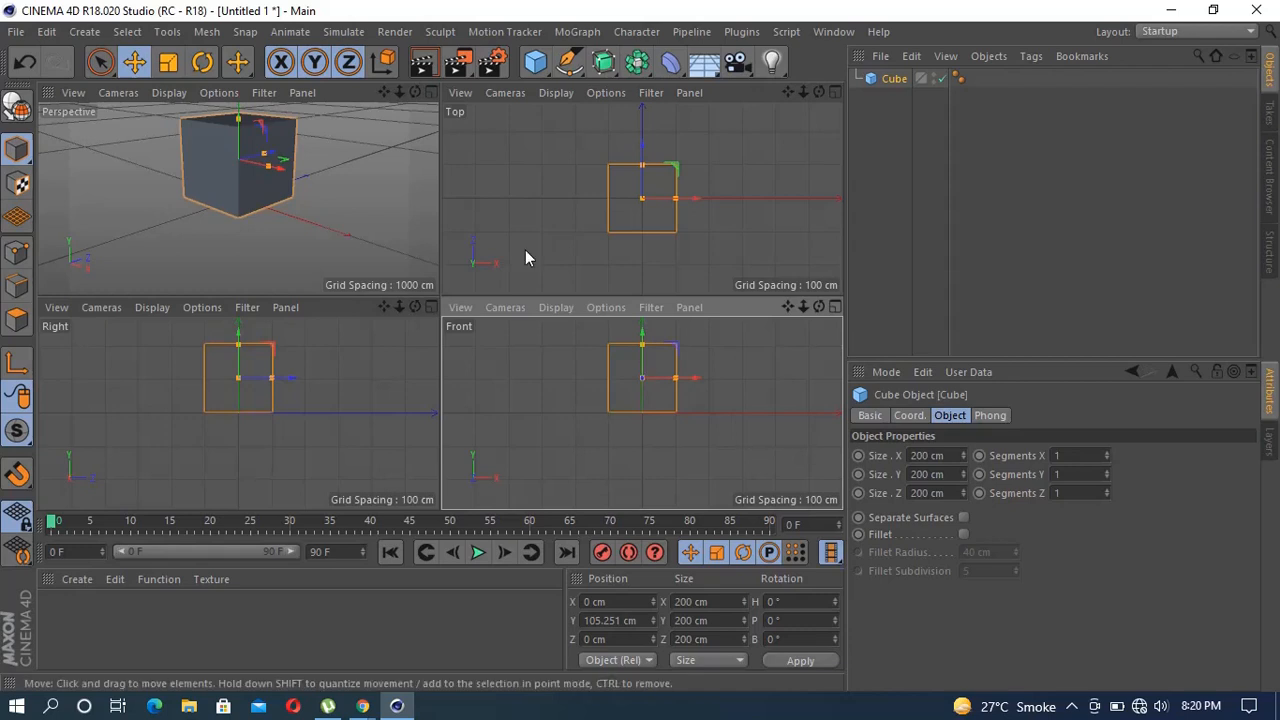
Maximize the perspective view, make the cube editable and switch to point mode
left_click(431, 93)
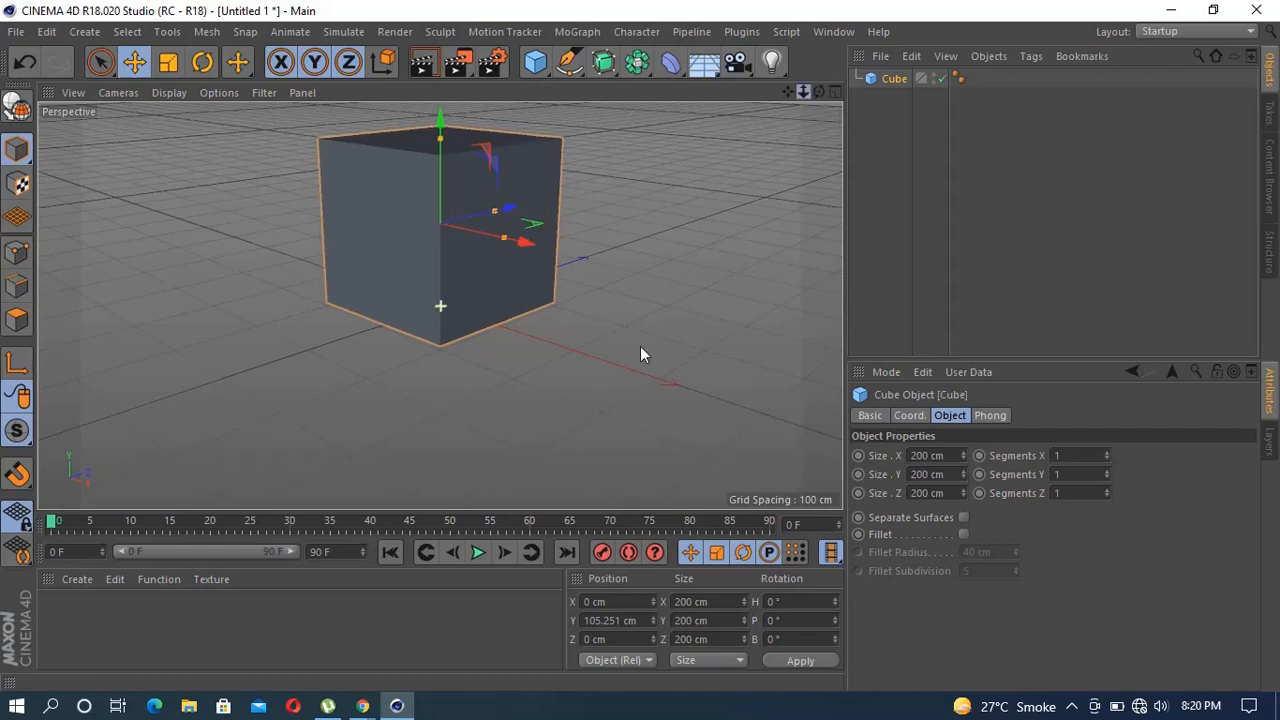
scroll(640, 346, "down", 5)
scroll(640, 346, "up", 5)
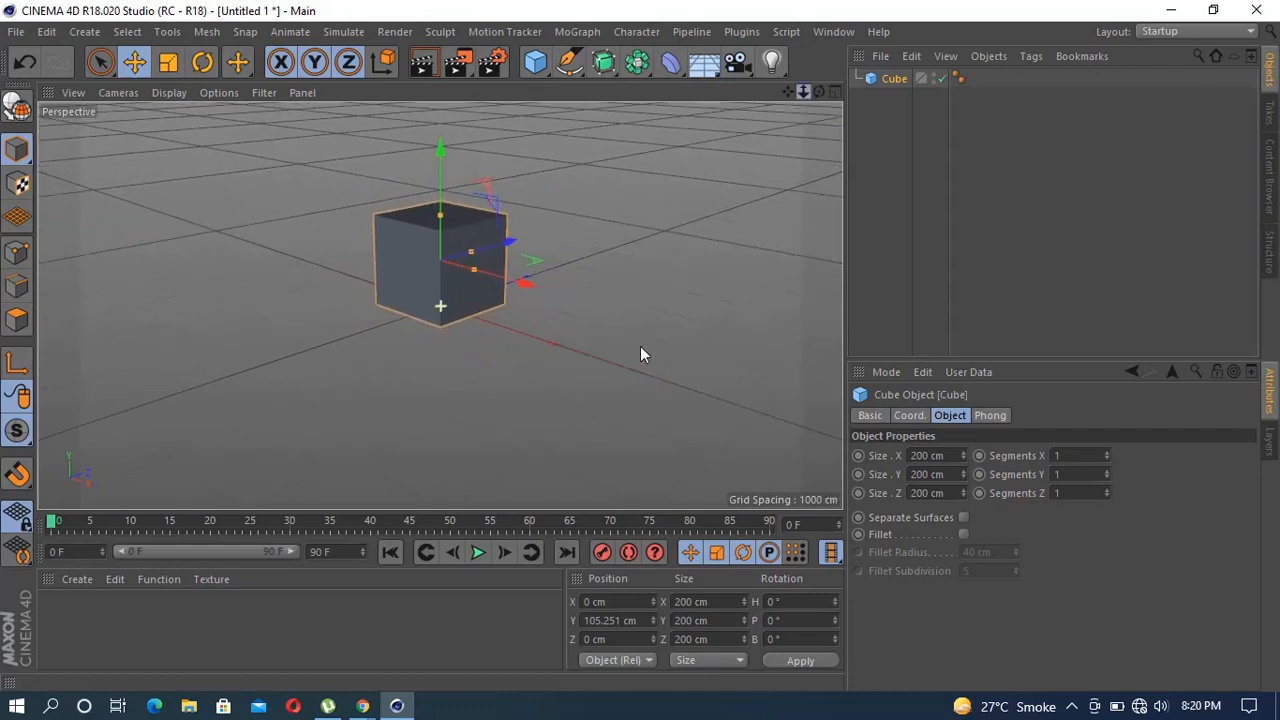
left_click(17, 106)
left_click(17, 254)
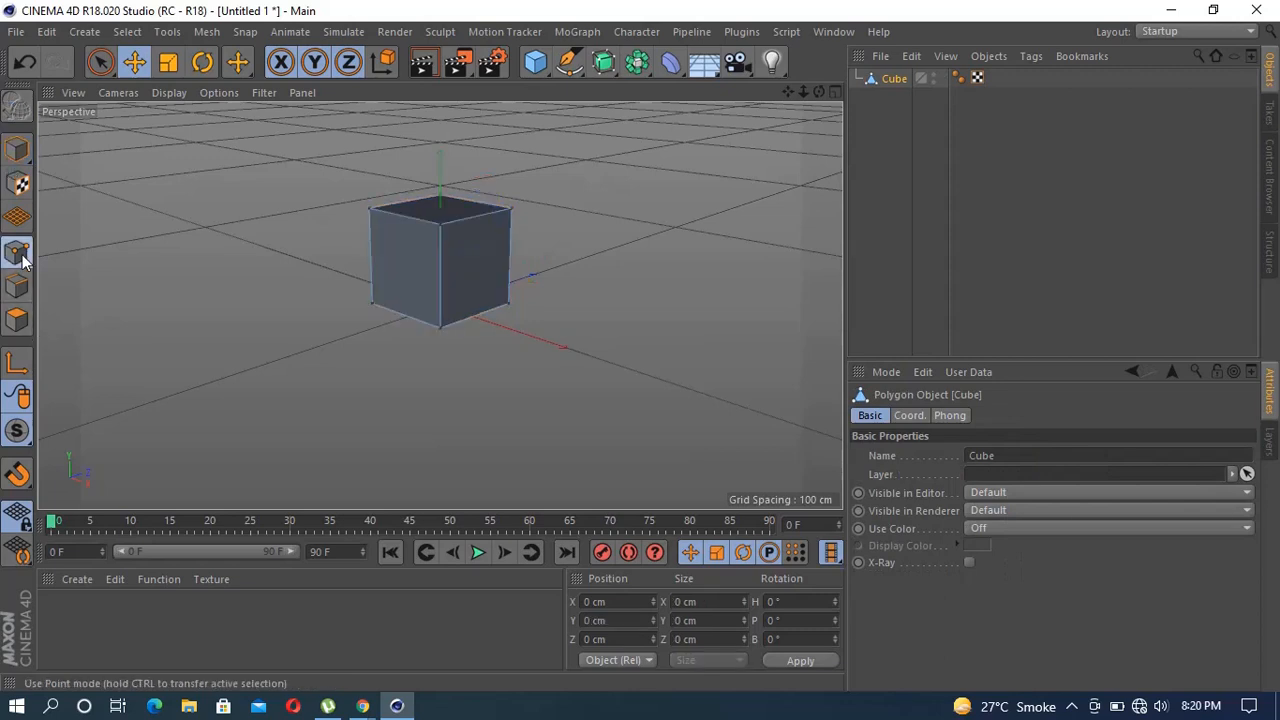
Add two horizontal loop cuts around the cube with Loop/Path Cut, at offsets of about 78% and about 58%
right_click(432, 225)
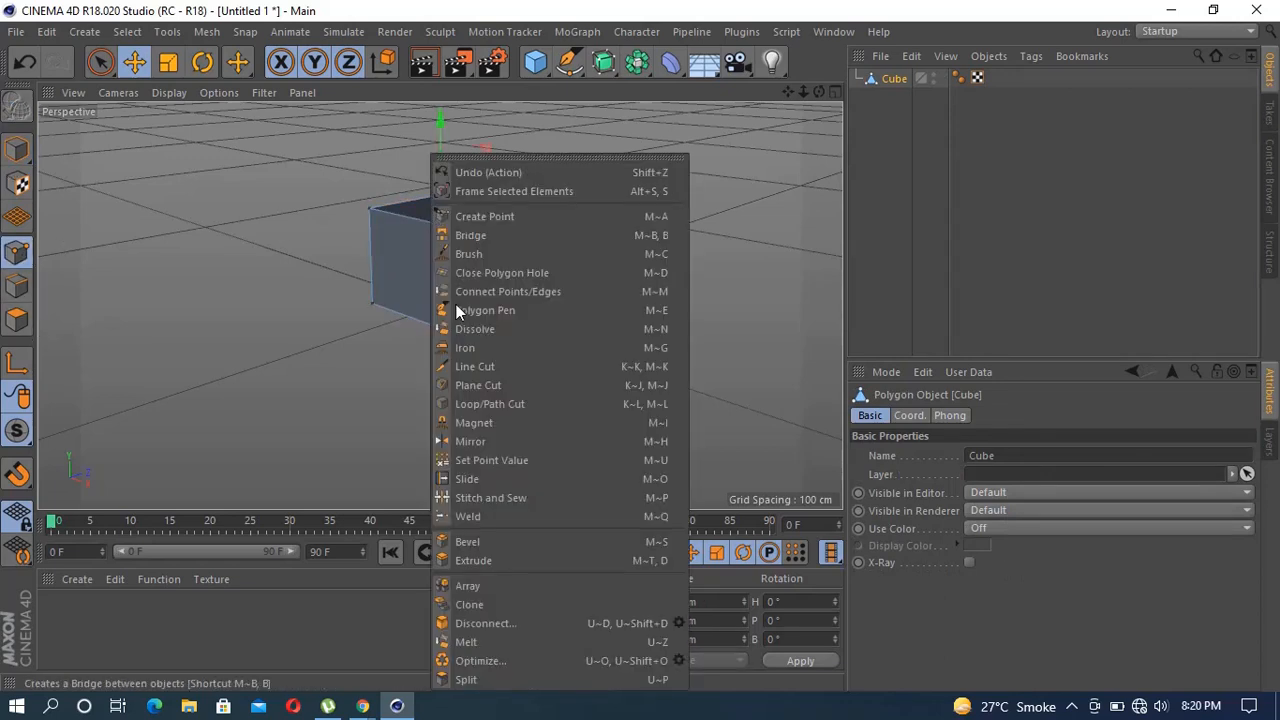
left_click(489, 403)
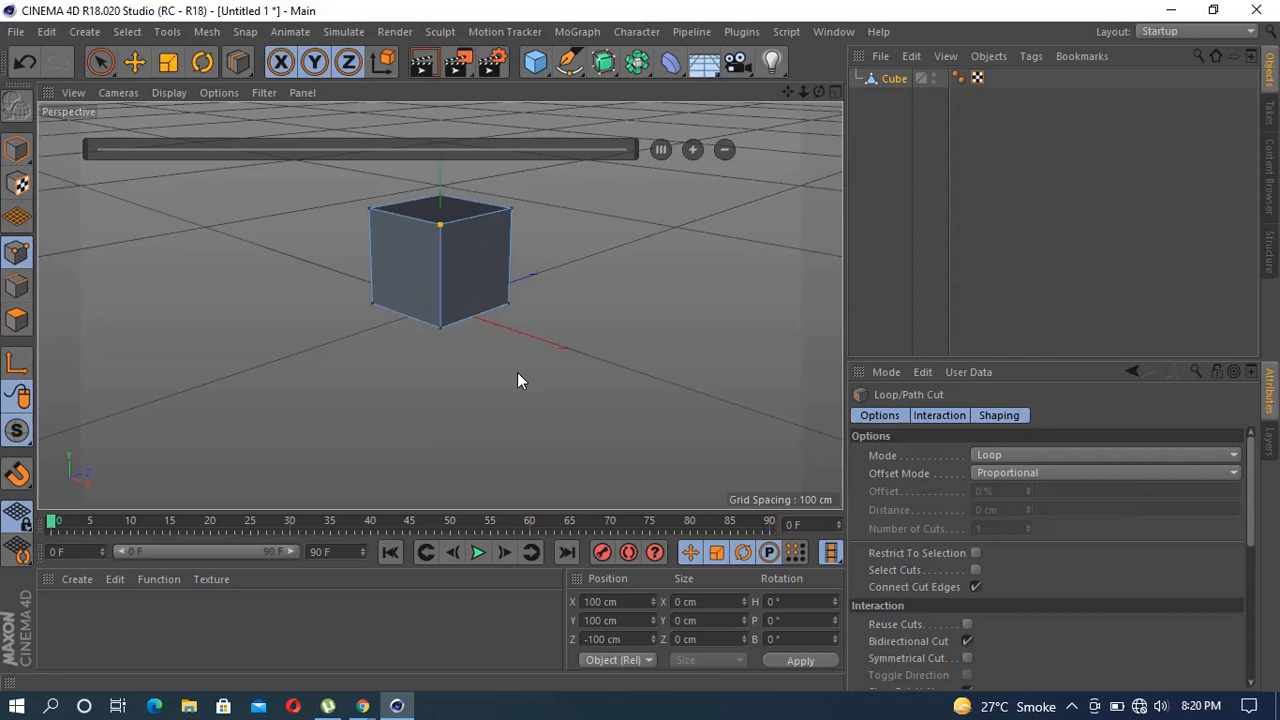
left_click_drag(517, 377, 379, 247, "alt")
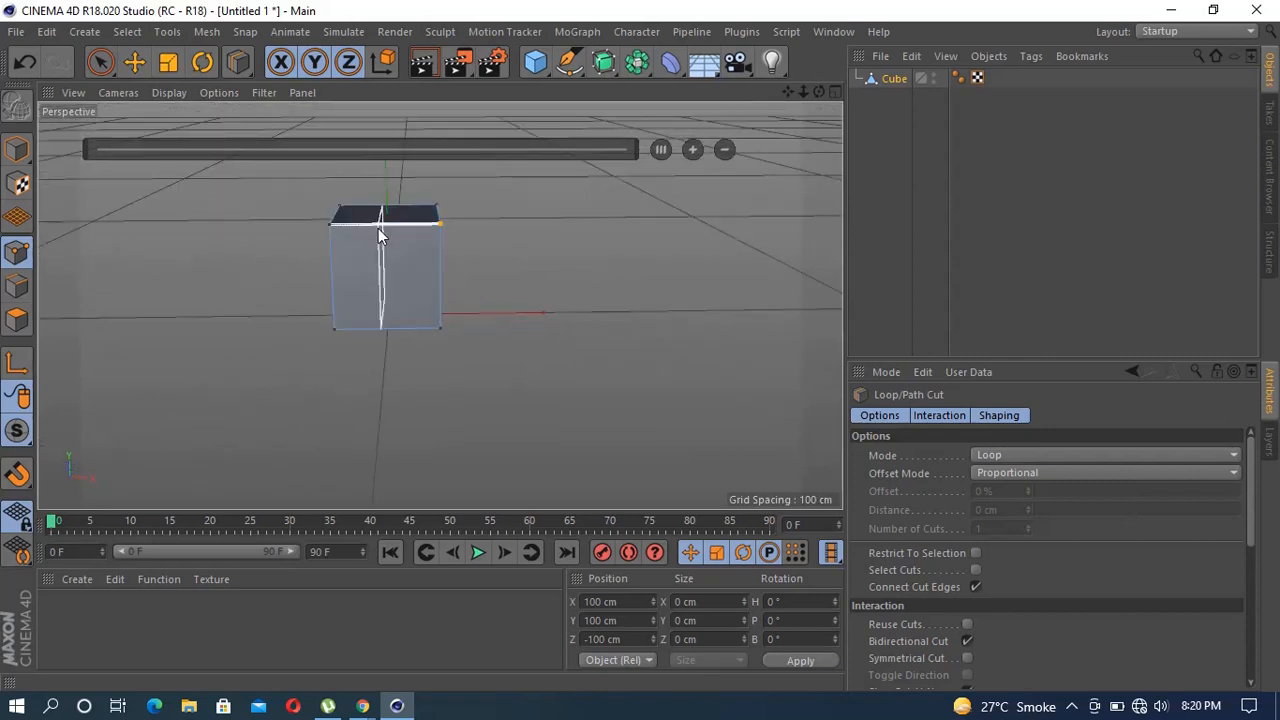
left_click(330, 248)
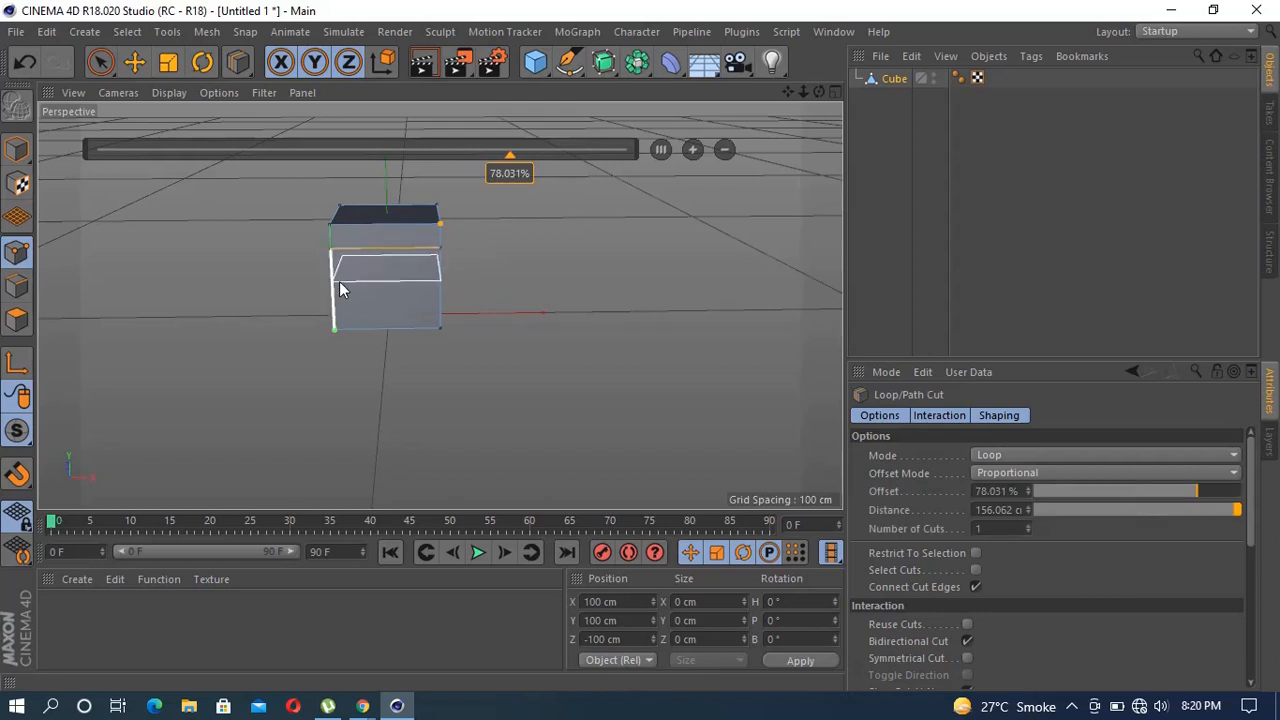
left_click(339, 281)
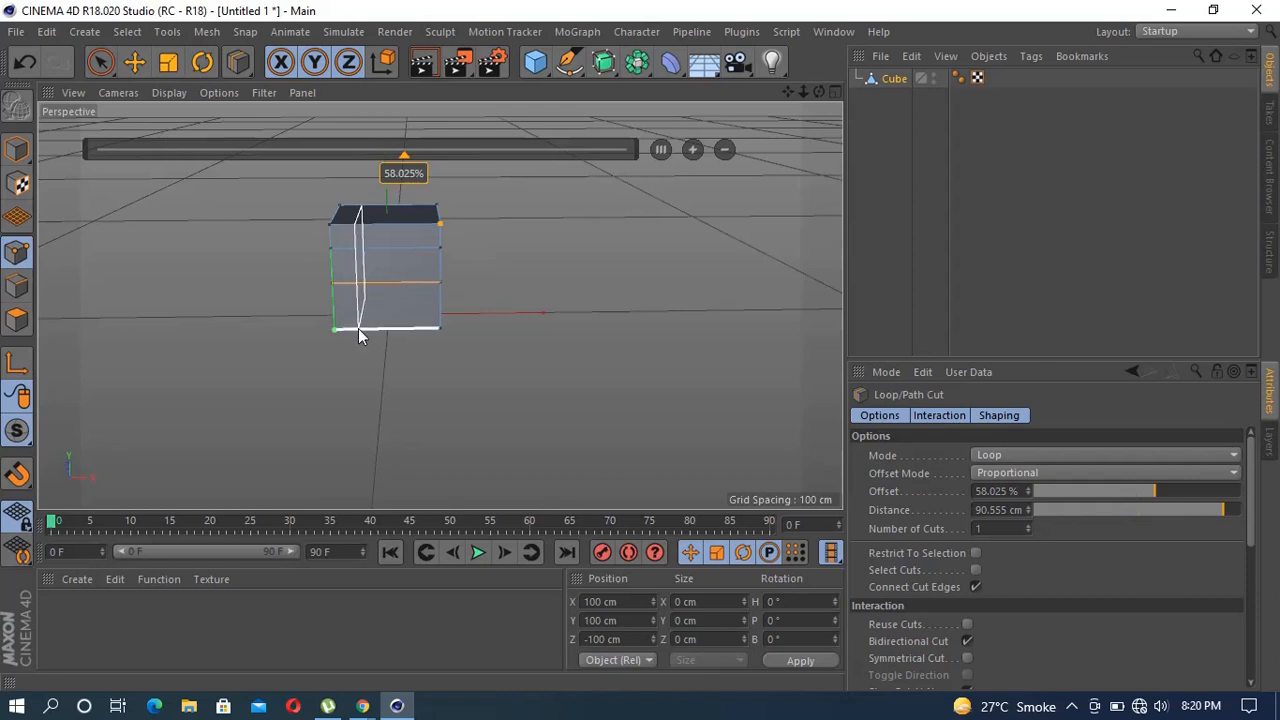
Add a vertical loop cut at about 22%, two evenly spaced vertical cuts beyond it, and a lower horizontal cut at about 55%
left_click(358, 328)
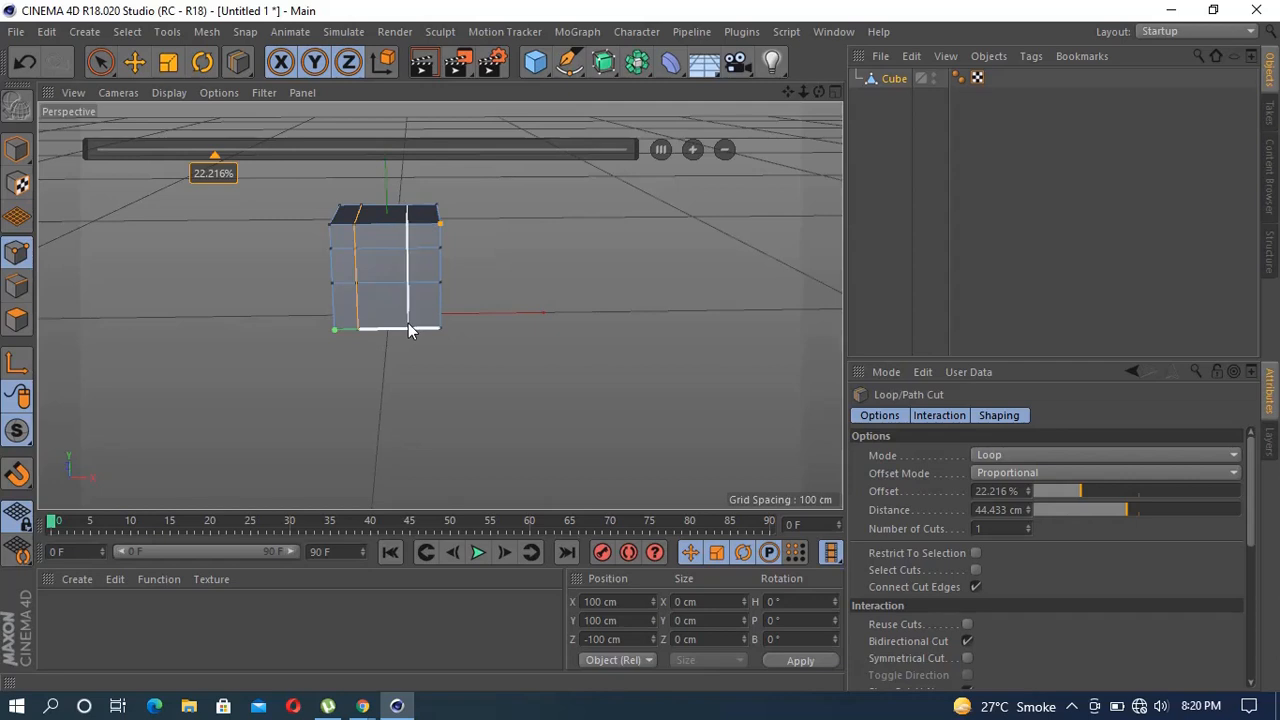
left_click(408, 326)
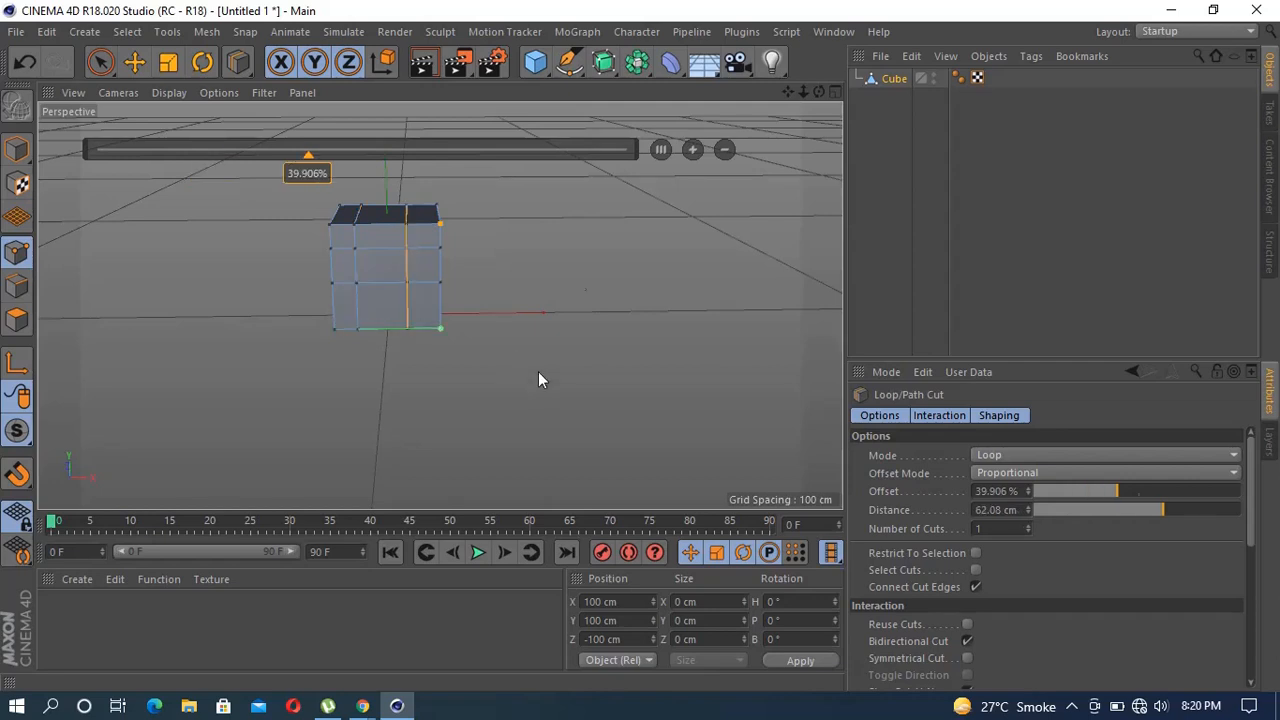
left_click(692, 151)
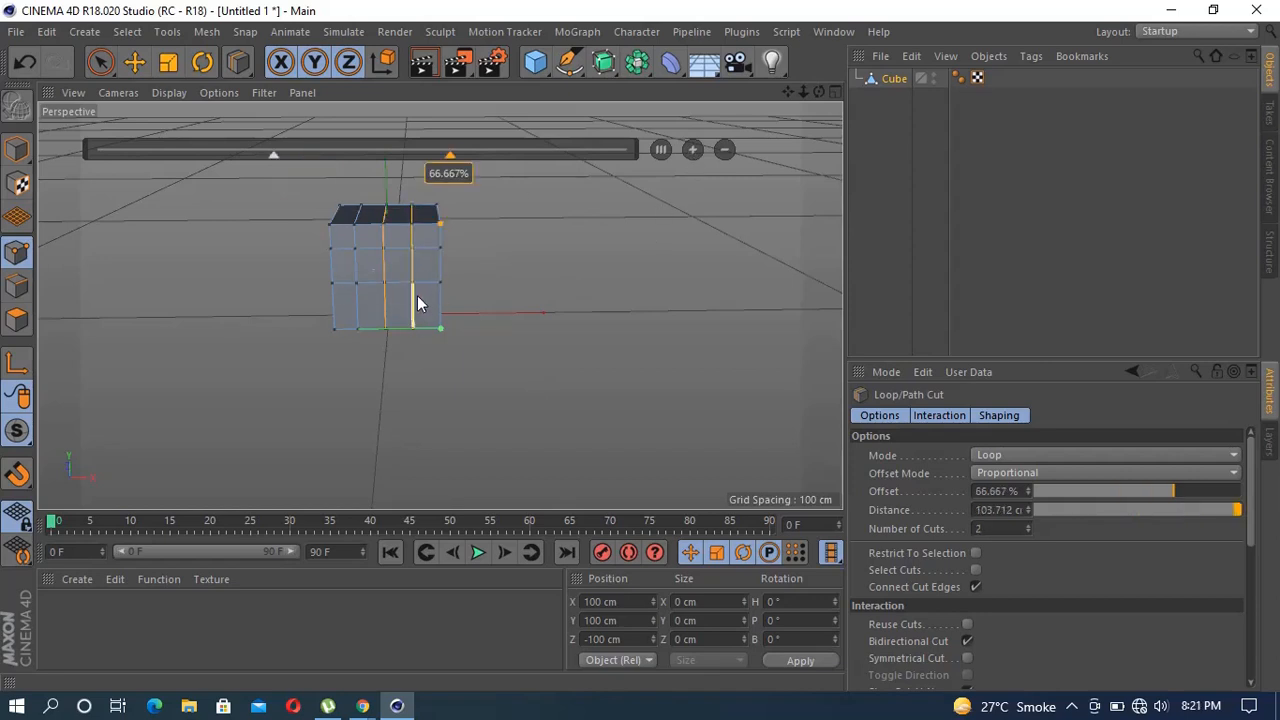
left_click(350, 310)
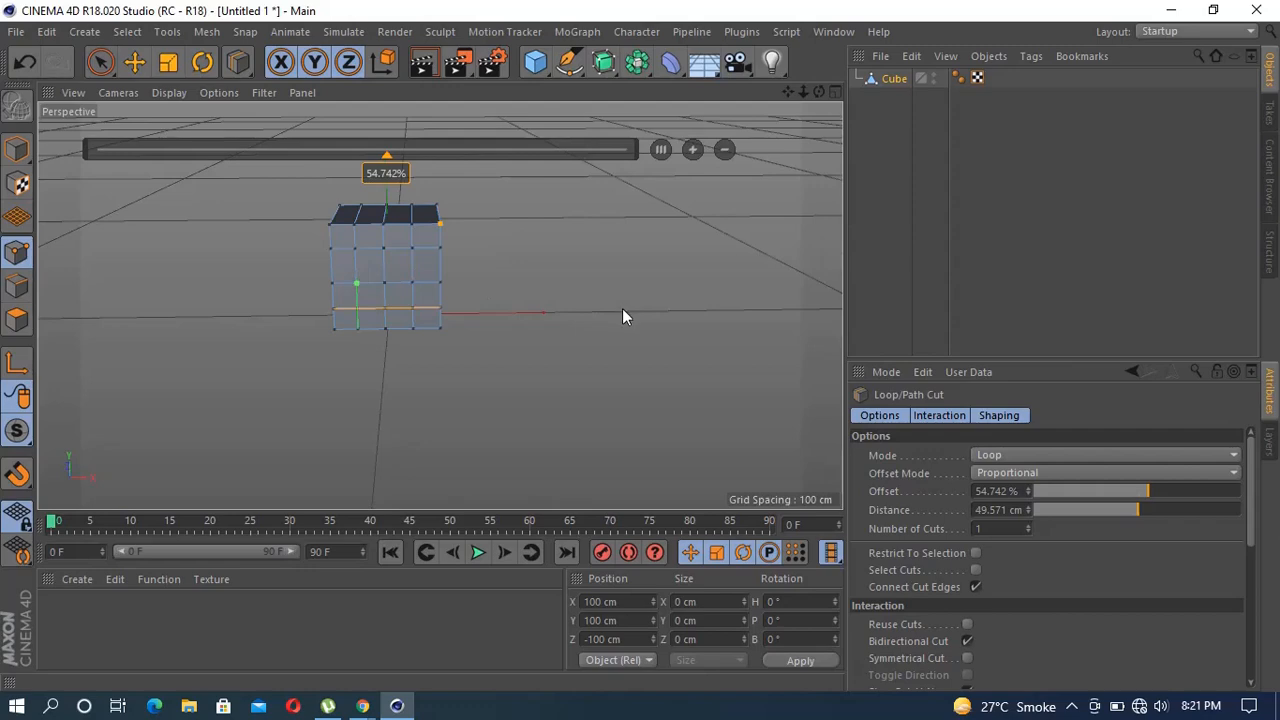
Select the second-row polygon in the leftmost column of the cube's front face using Live Selection in polygon mode
left_click_drag(622, 316, 593, 360, "alt")
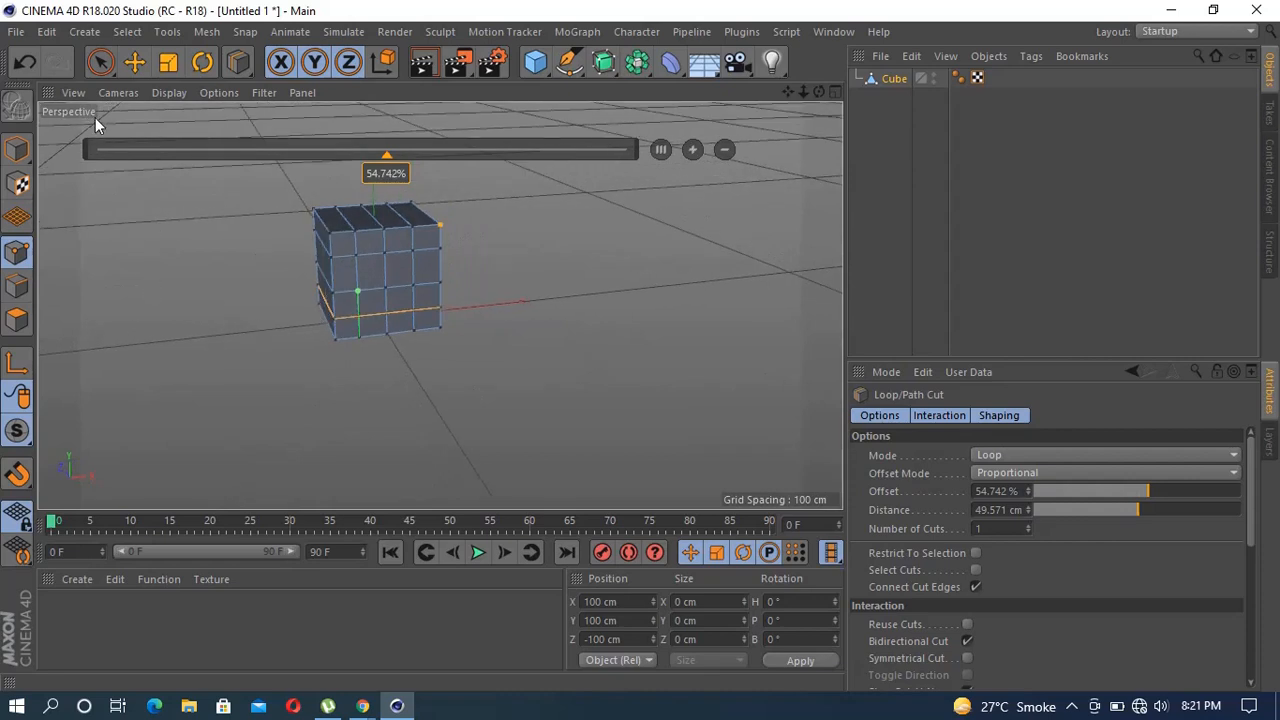
left_click(100, 62)
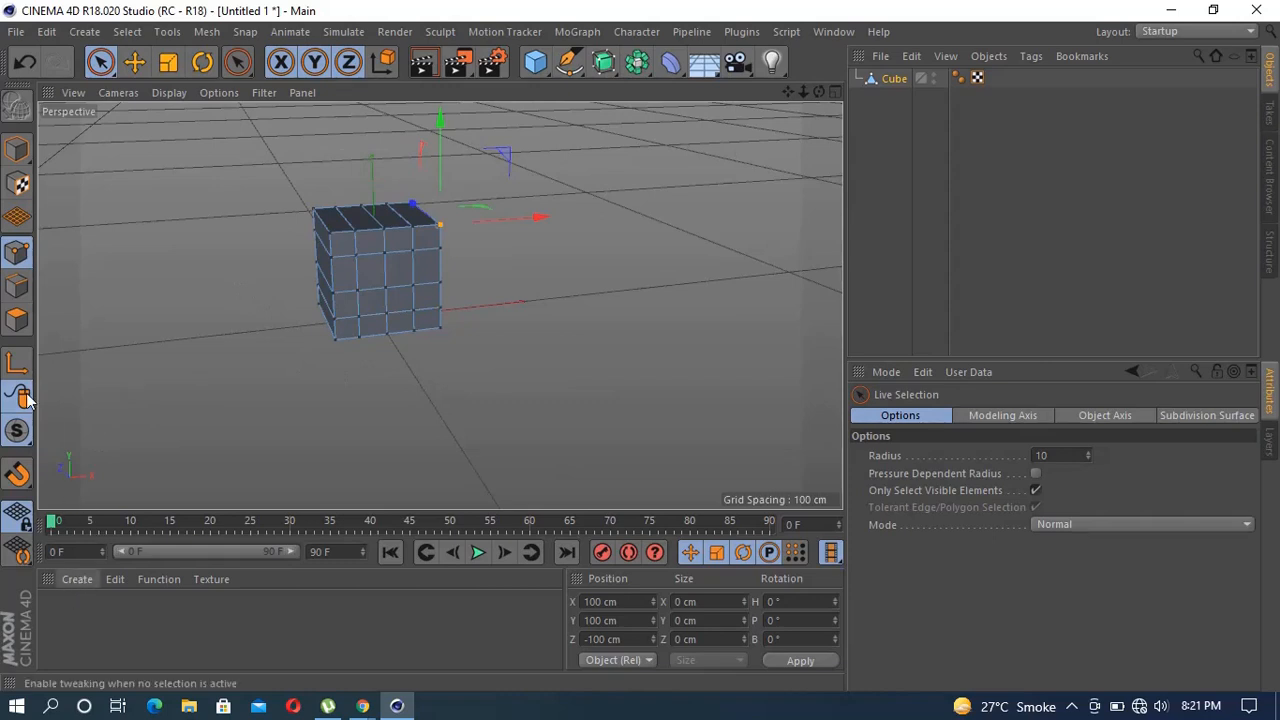
left_click(13, 324)
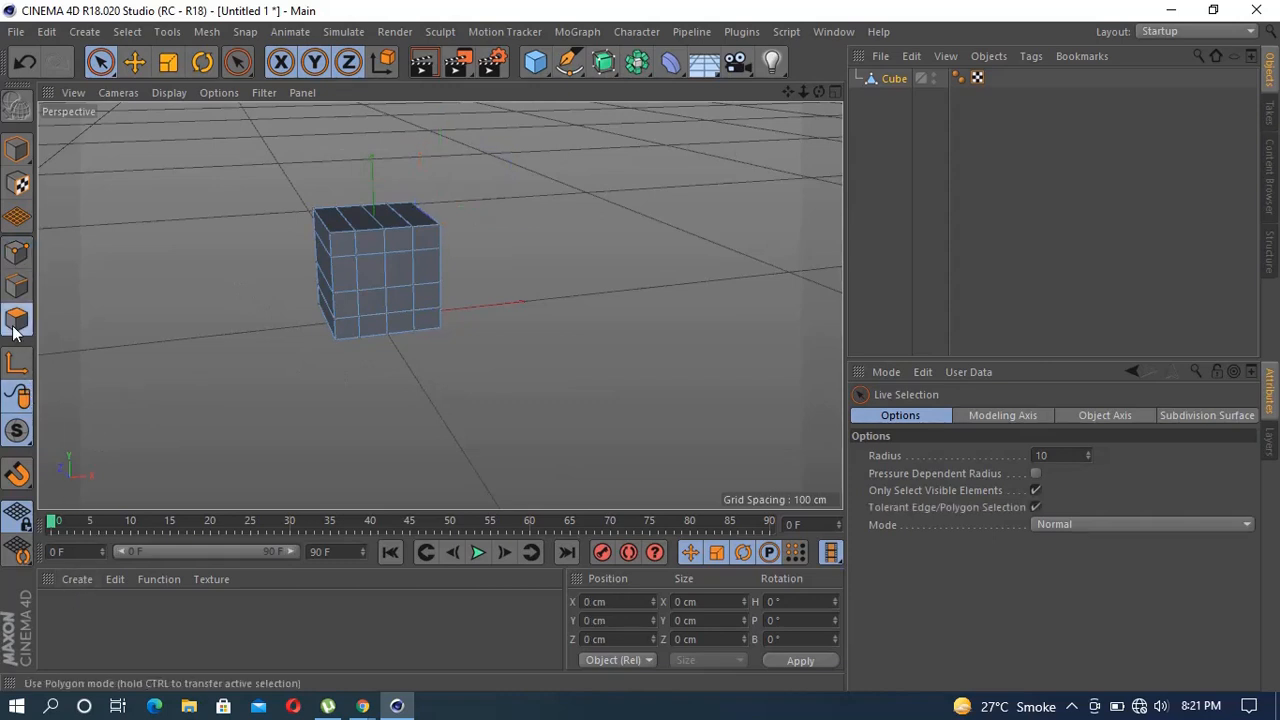
left_click(348, 280)
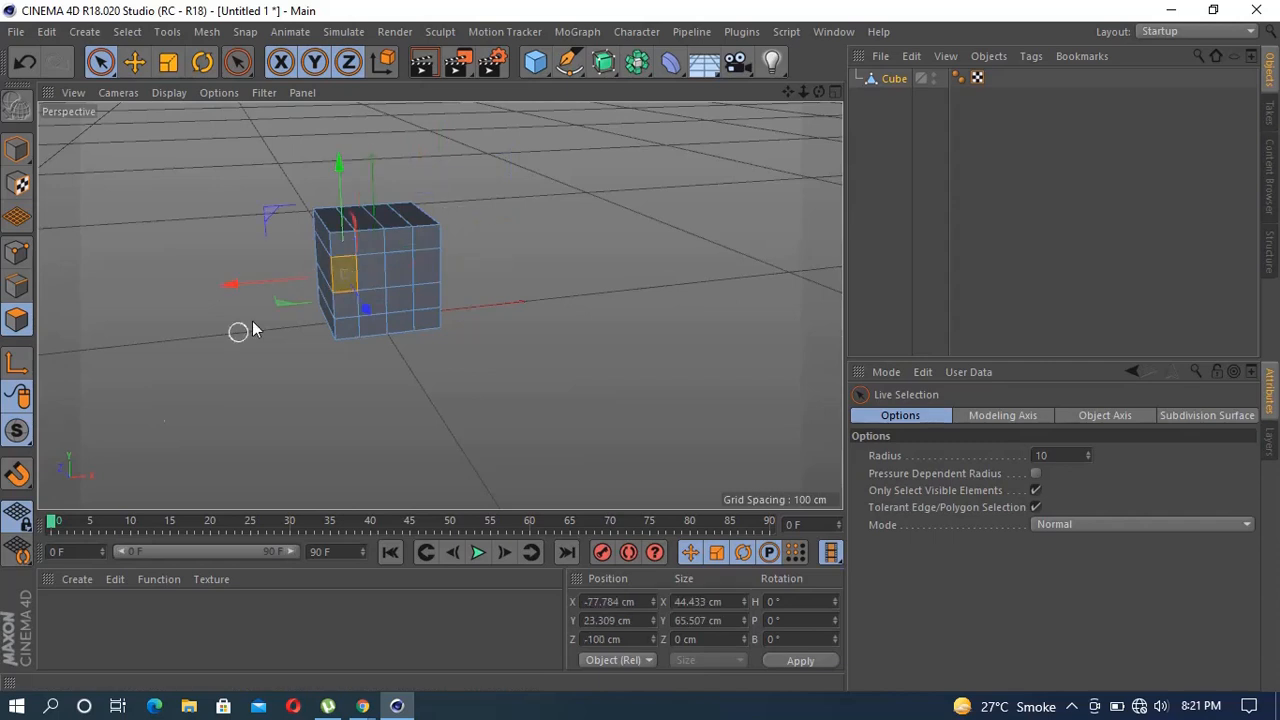
Create a new material with an orange color of H 14°, S 85% and V 91%
left_click(80, 579)
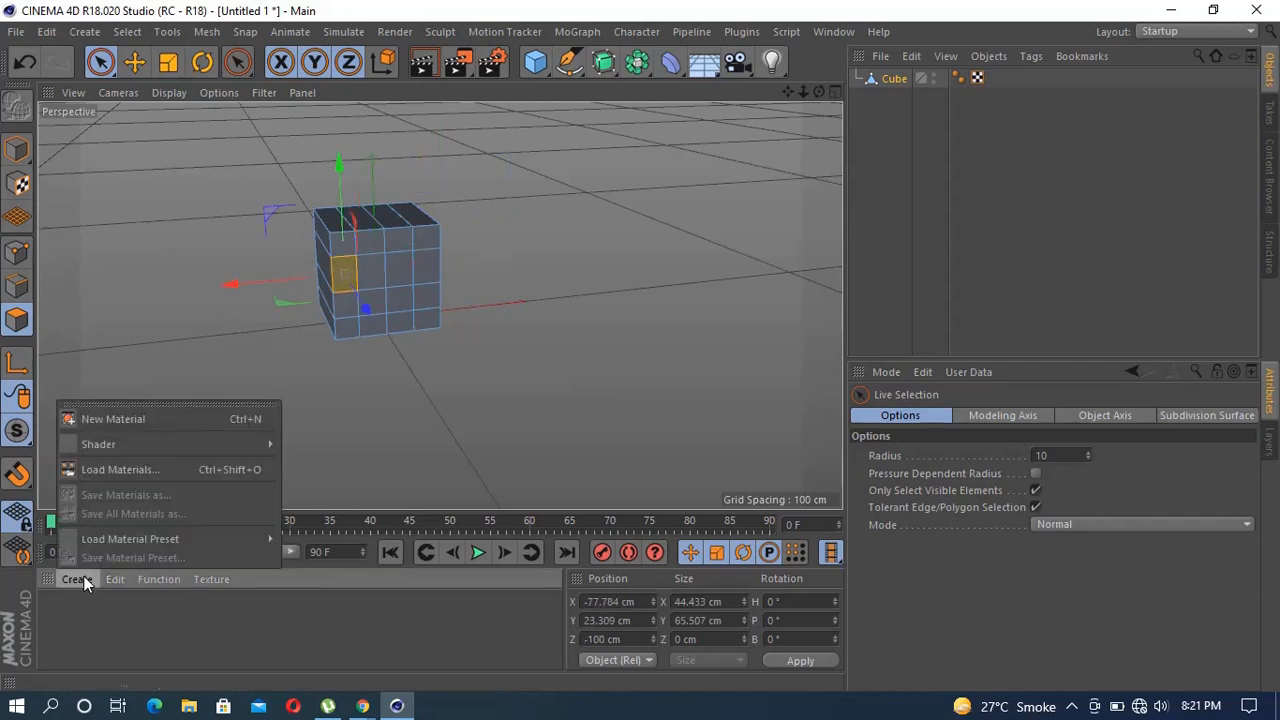
left_click(150, 425)
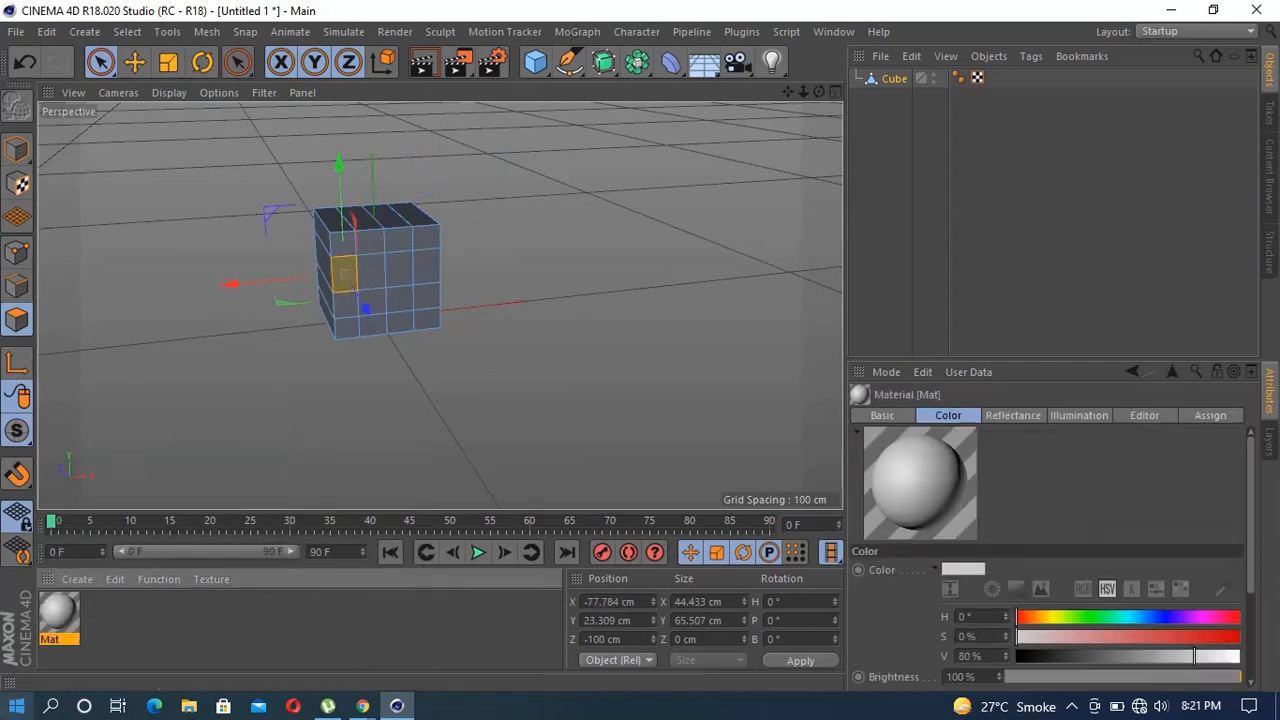
double_click(62, 612)
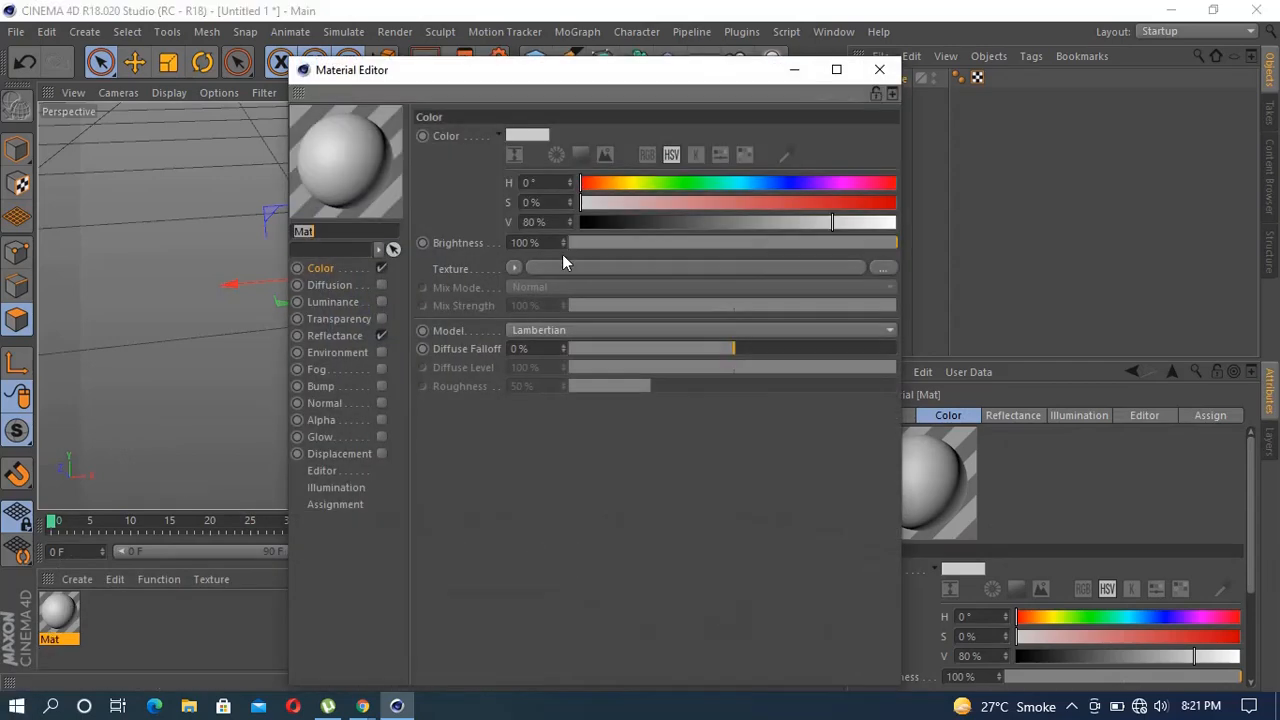
mouse_move(607, 182)
left_mouse_down()
mouse_move(593, 185)
mouse_move(803, 194)
mouse_move(867, 221)
mouse_move(802, 205)
mouse_move(849, 203)
left_mouse_up()
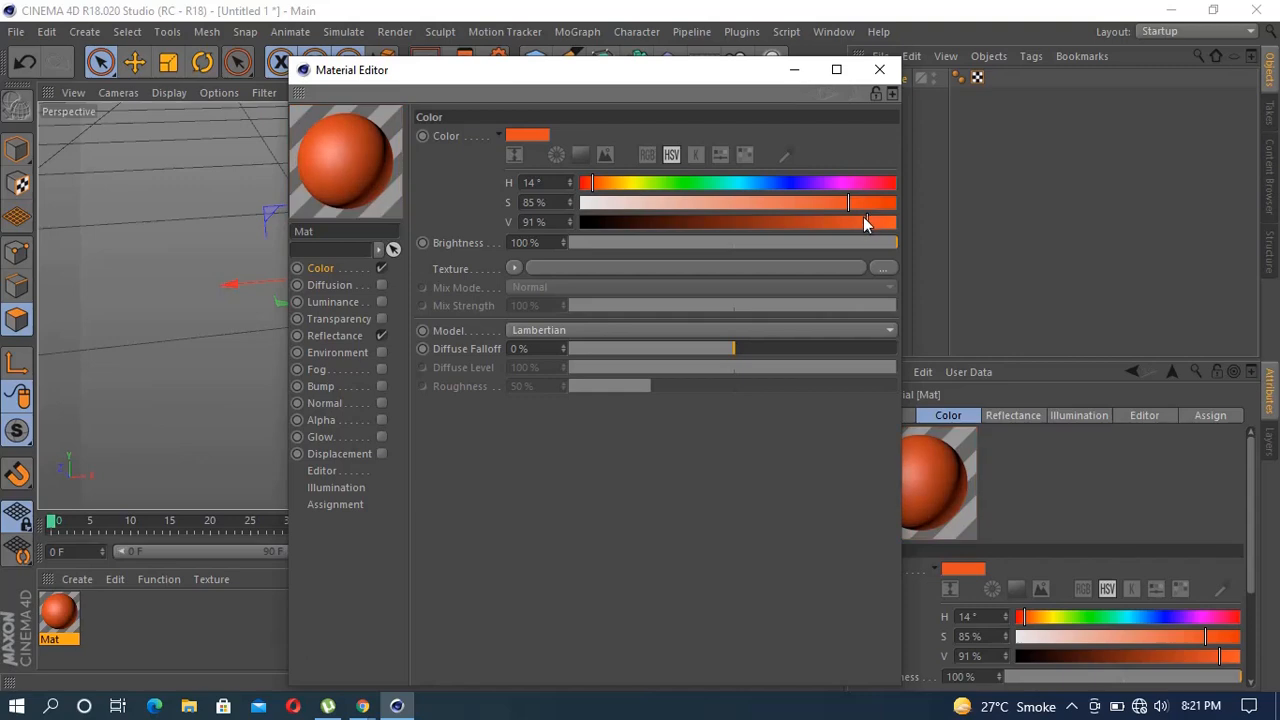
left_click(879, 69)
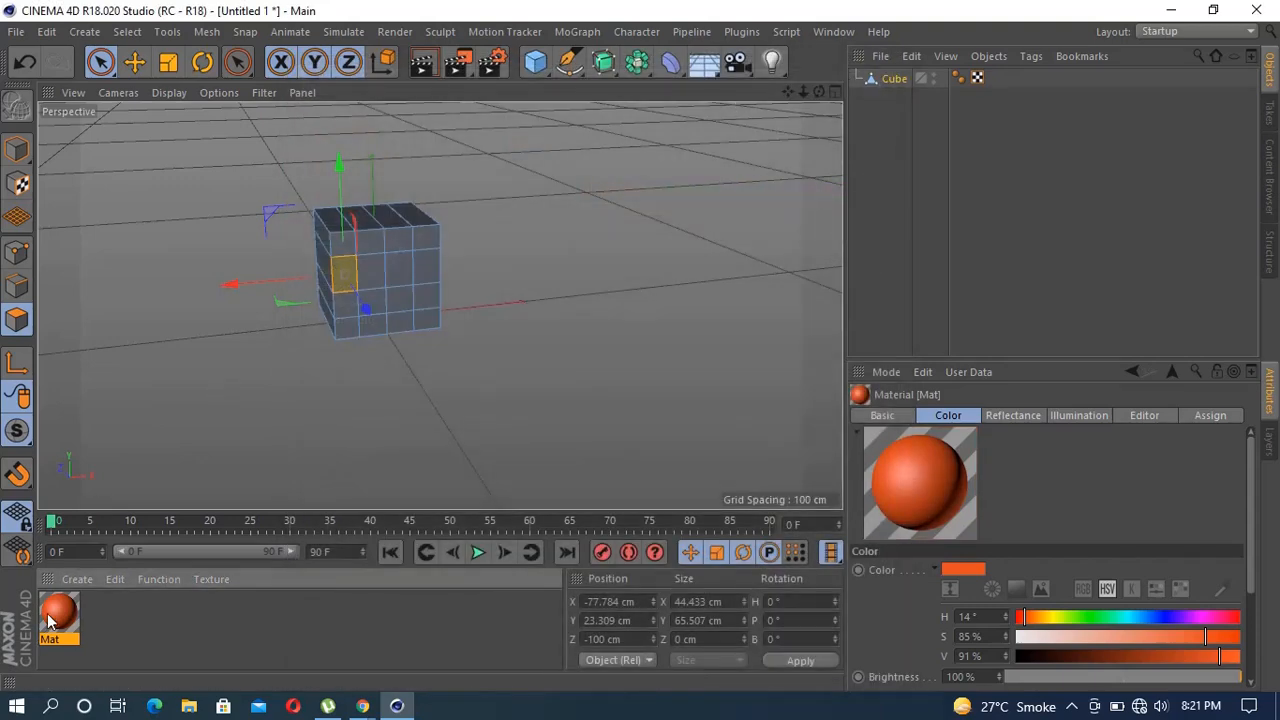
Apply the orange material to the selected polygon, and select the neighbouring polygon in the same row
left_click_drag(55, 618, 345, 290)
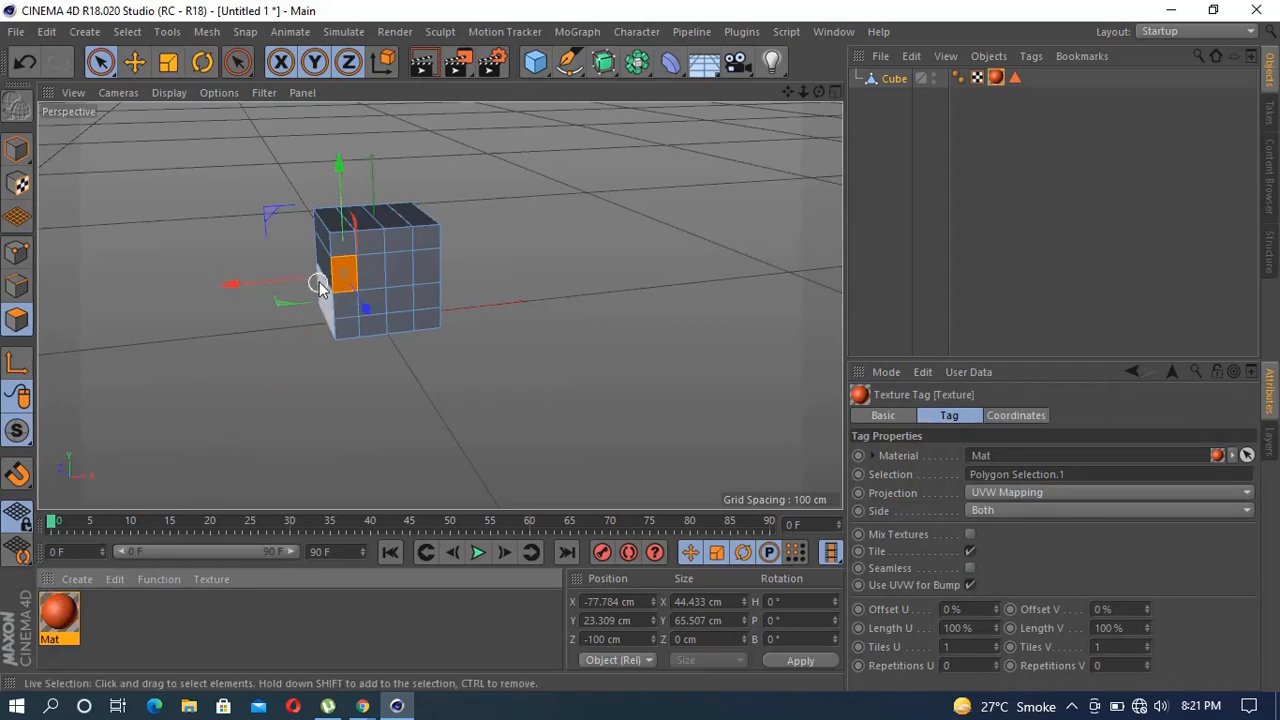
left_click(434, 372)
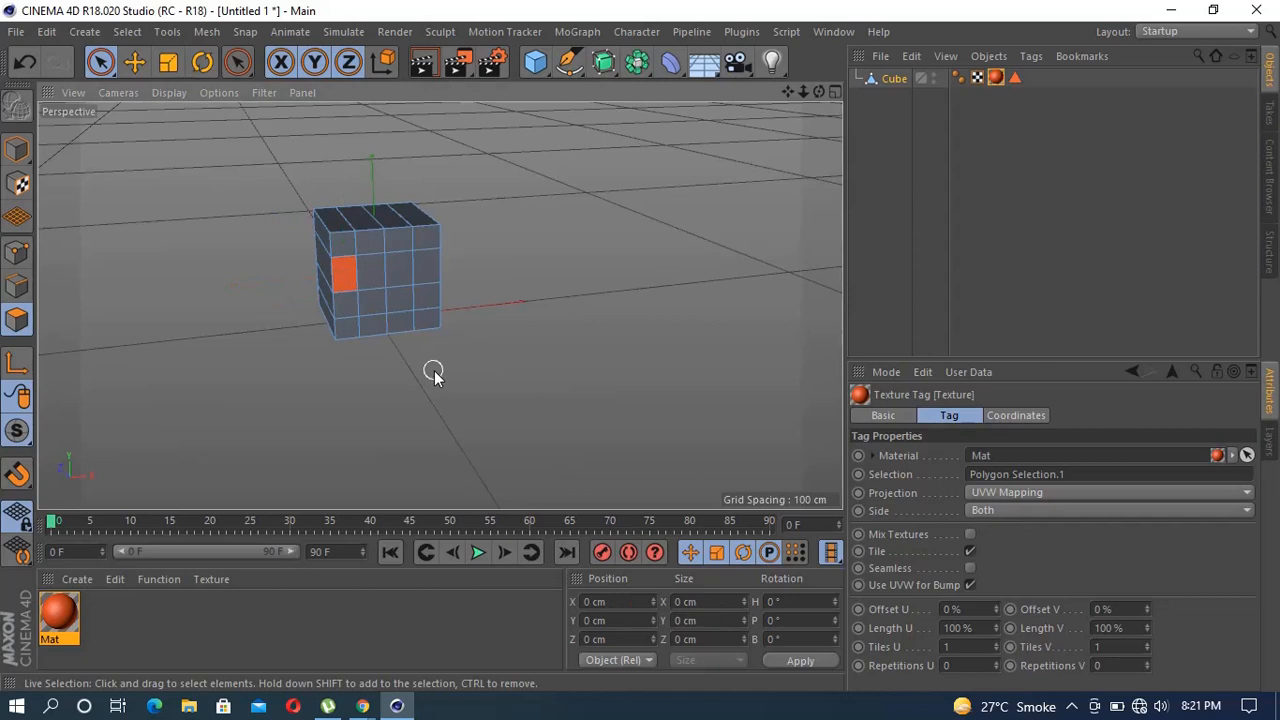
left_click(376, 280)
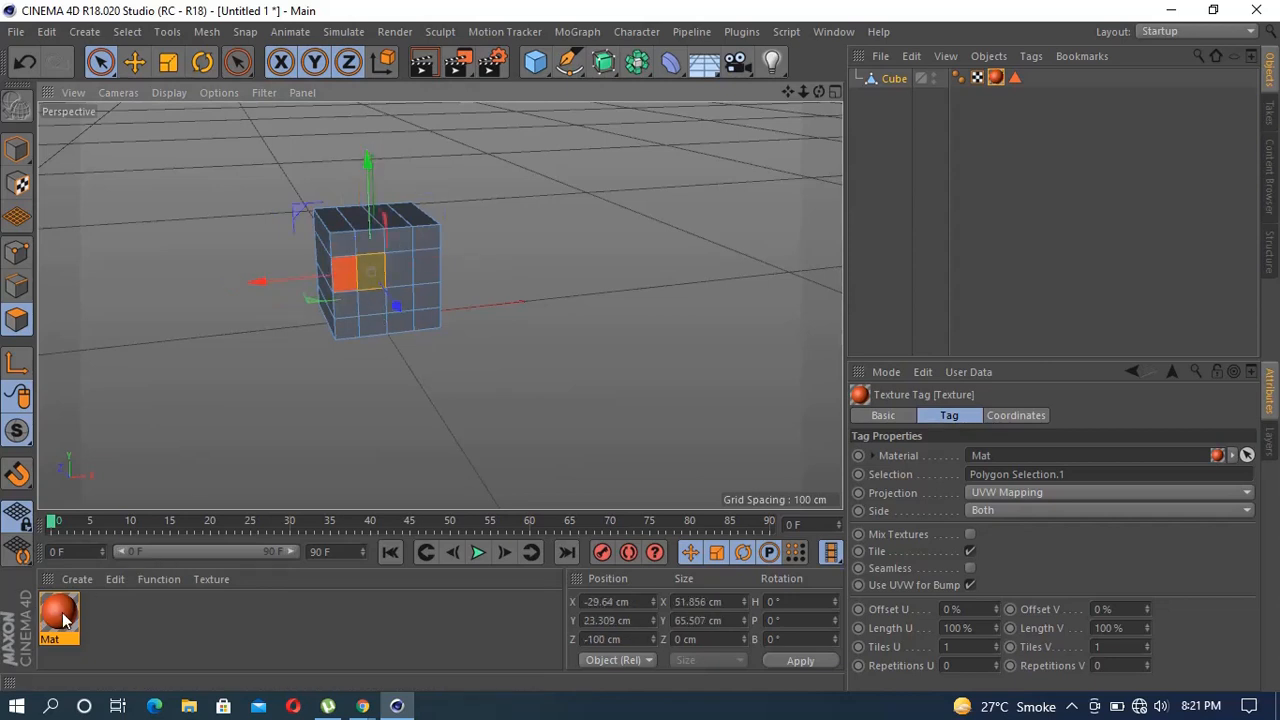
Create a second material with a cyan color of H 178°, S 51% and V 91%
left_click(79, 578)
left_click(126, 417)
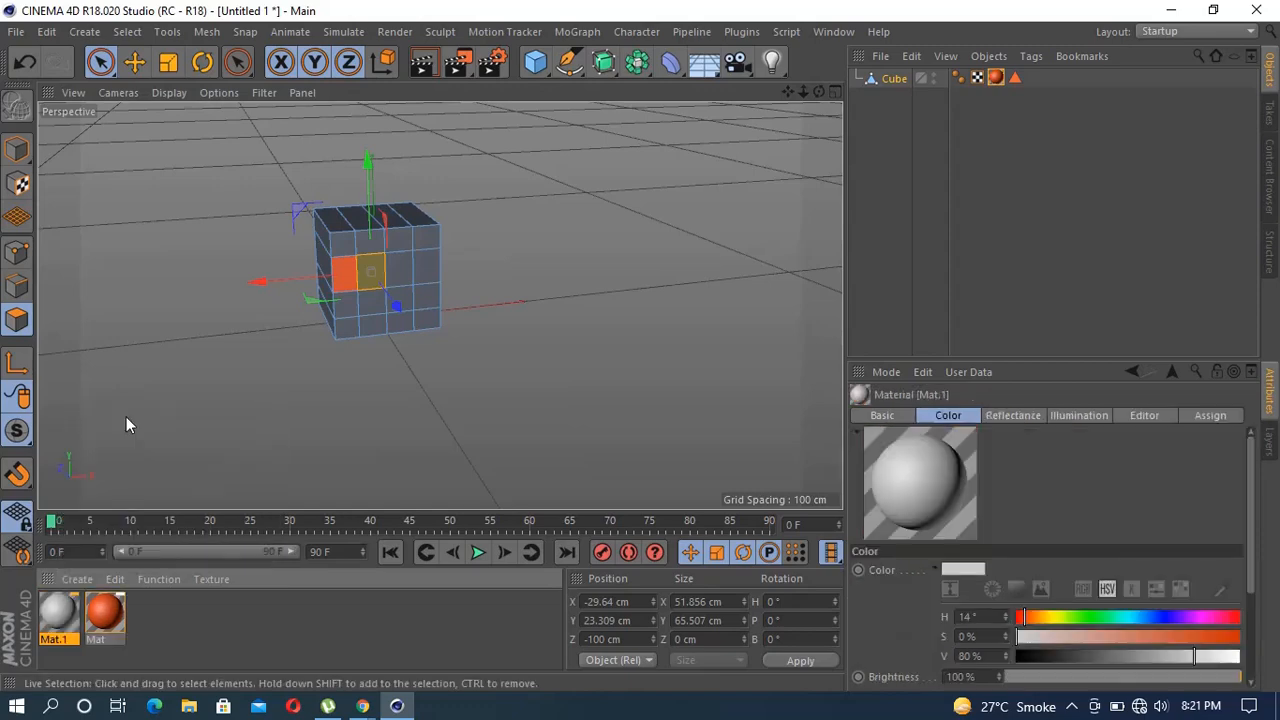
double_click(58, 612)
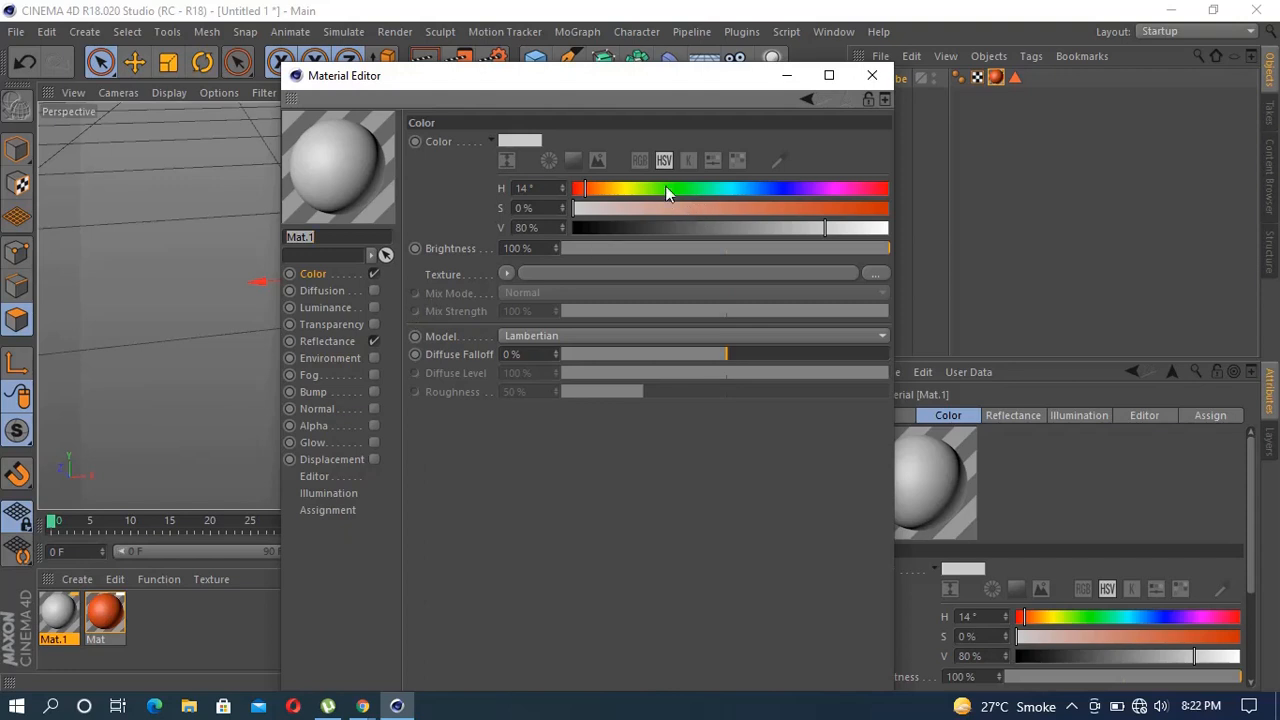
left_click(728, 188)
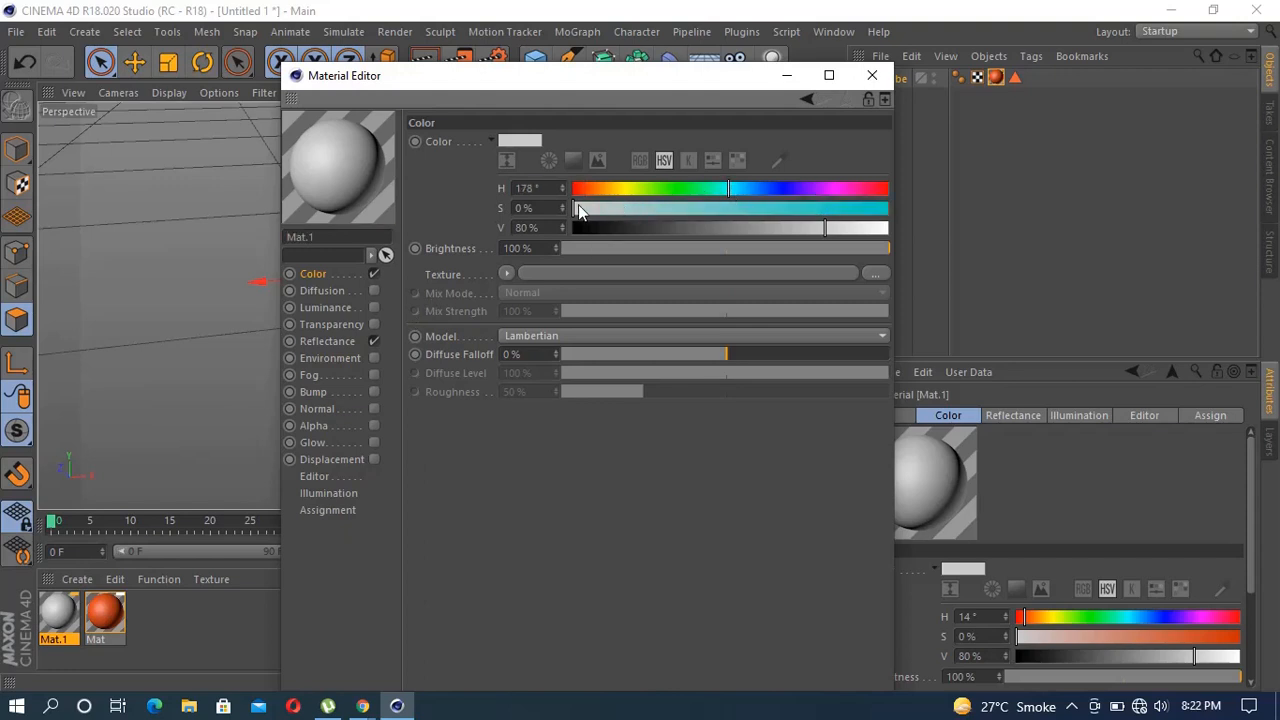
left_click_drag(578, 207, 735, 213)
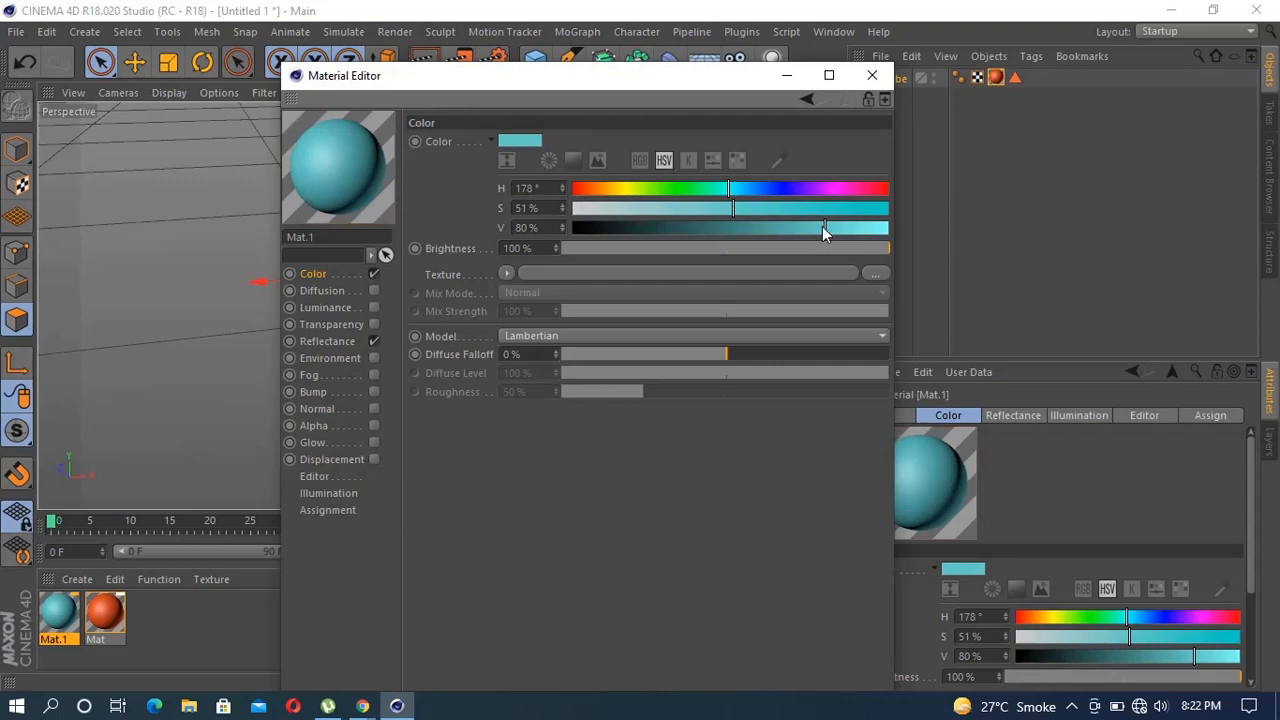
left_click_drag(828, 225, 859, 228)
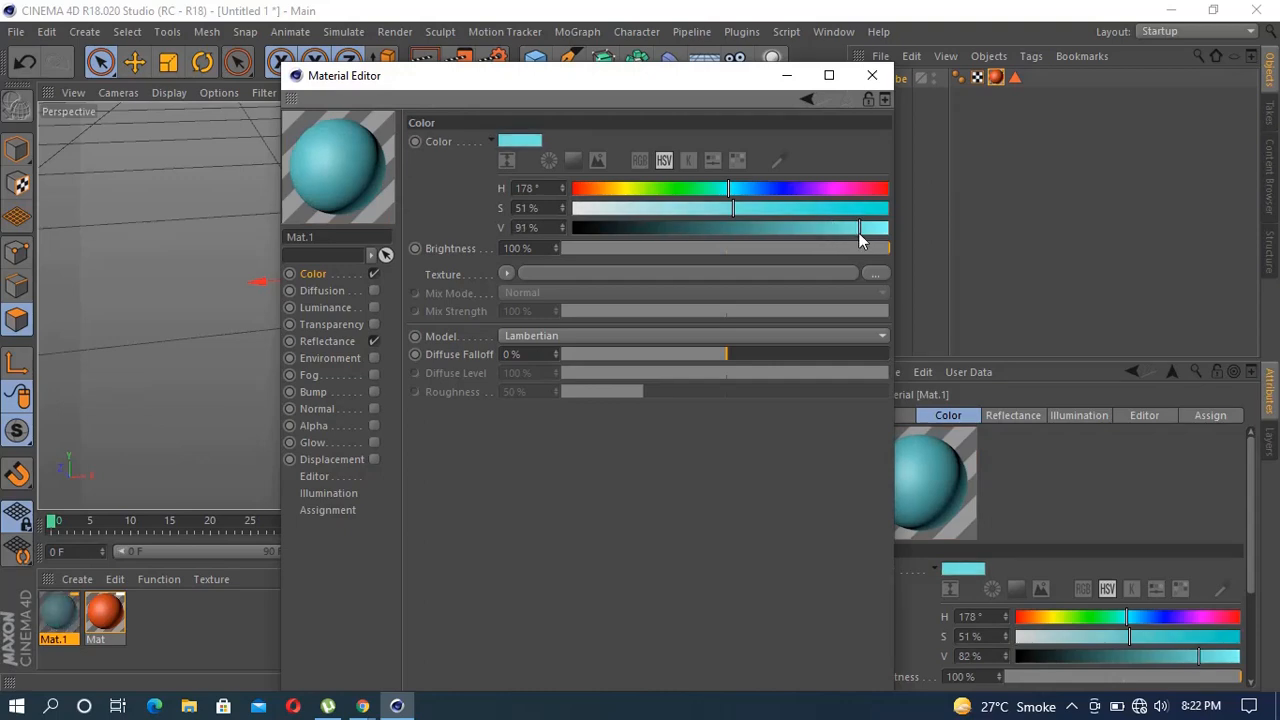
left_click(891, 76)
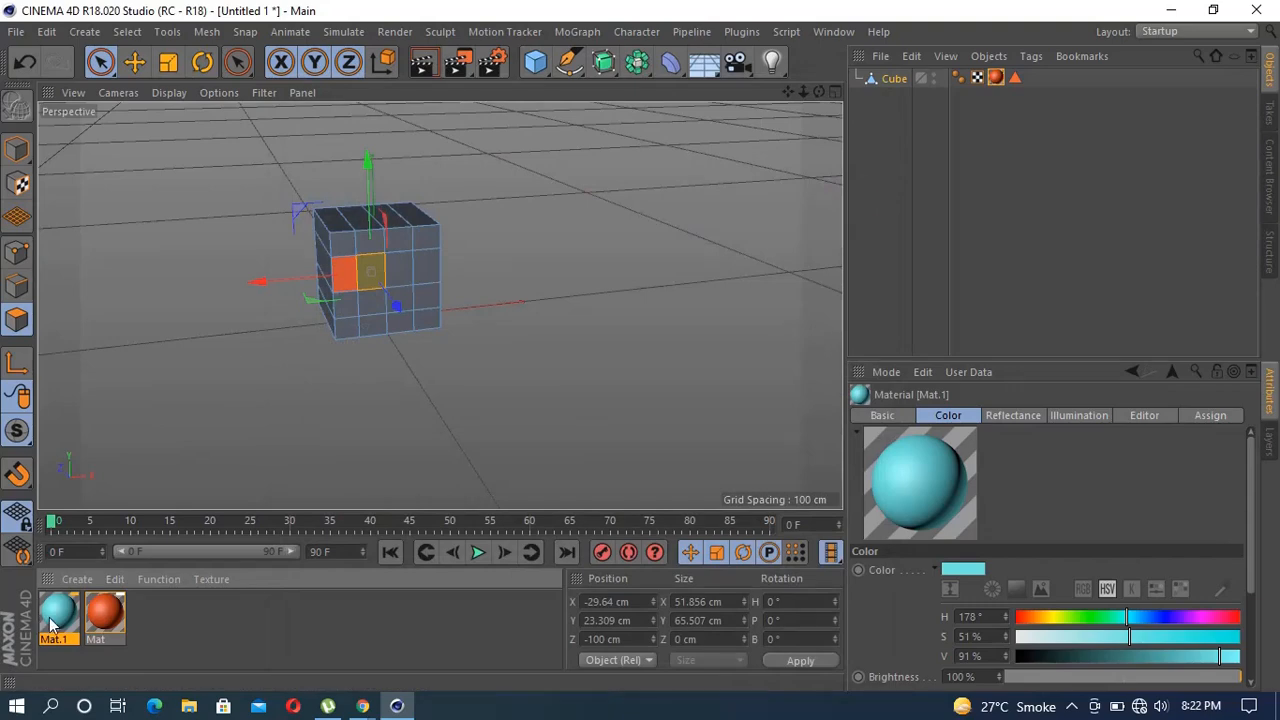
Apply the cyan material to the second polygon, cover both adjacent selected polygons with the orange material, and clear the selection
left_click_drag(53, 625, 365, 278)
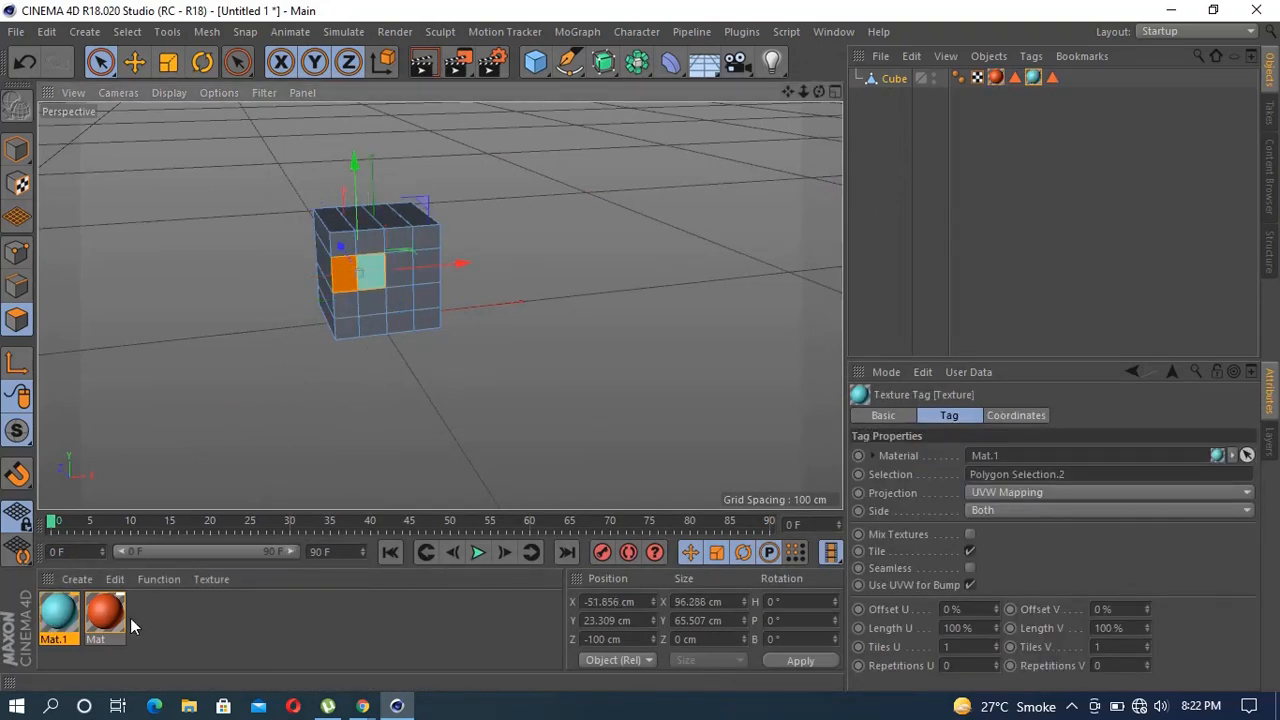
left_click_drag(110, 620, 351, 329)
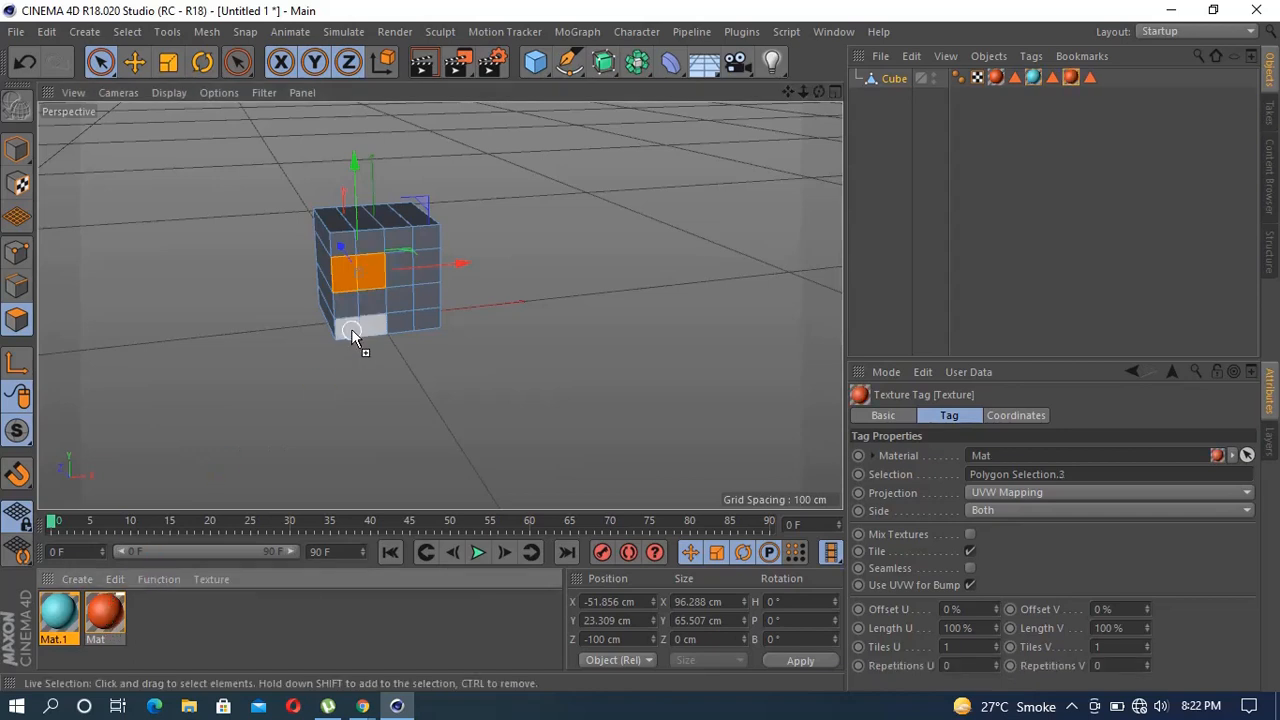
left_click(340, 437)
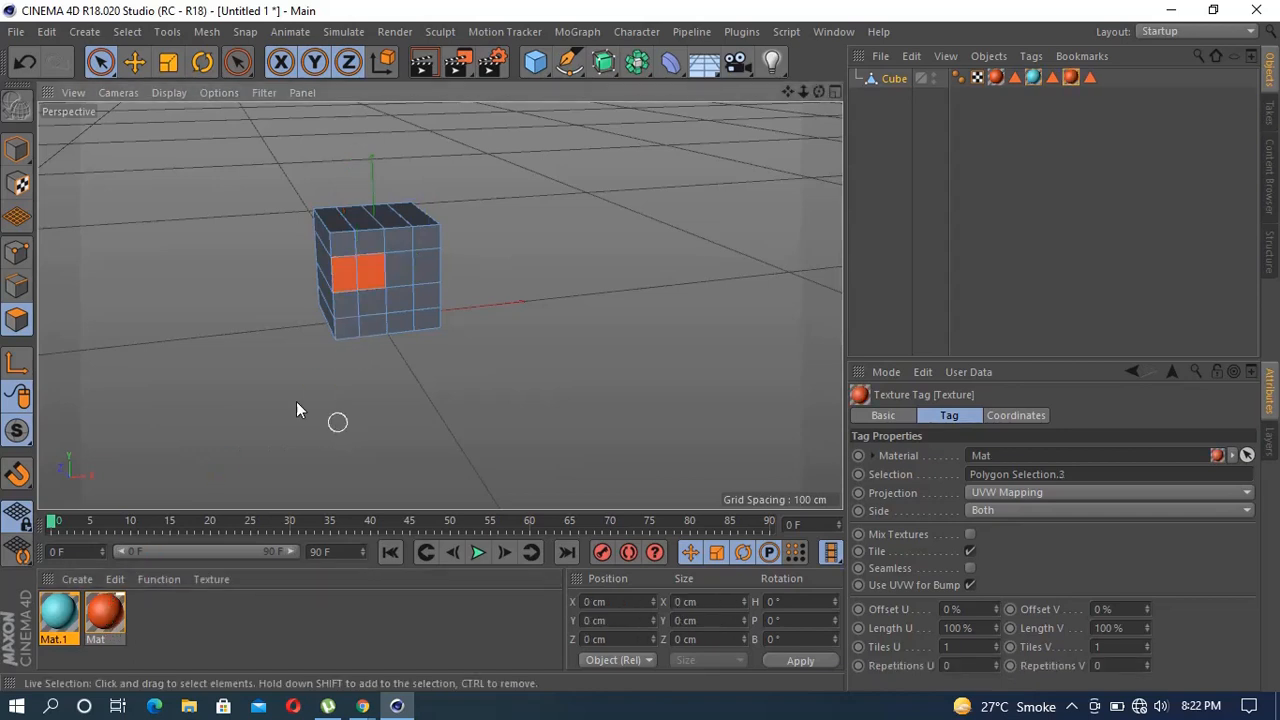
Apply the orange material to the bottom-left corner polygon of the cube's front face
left_click(345, 334)
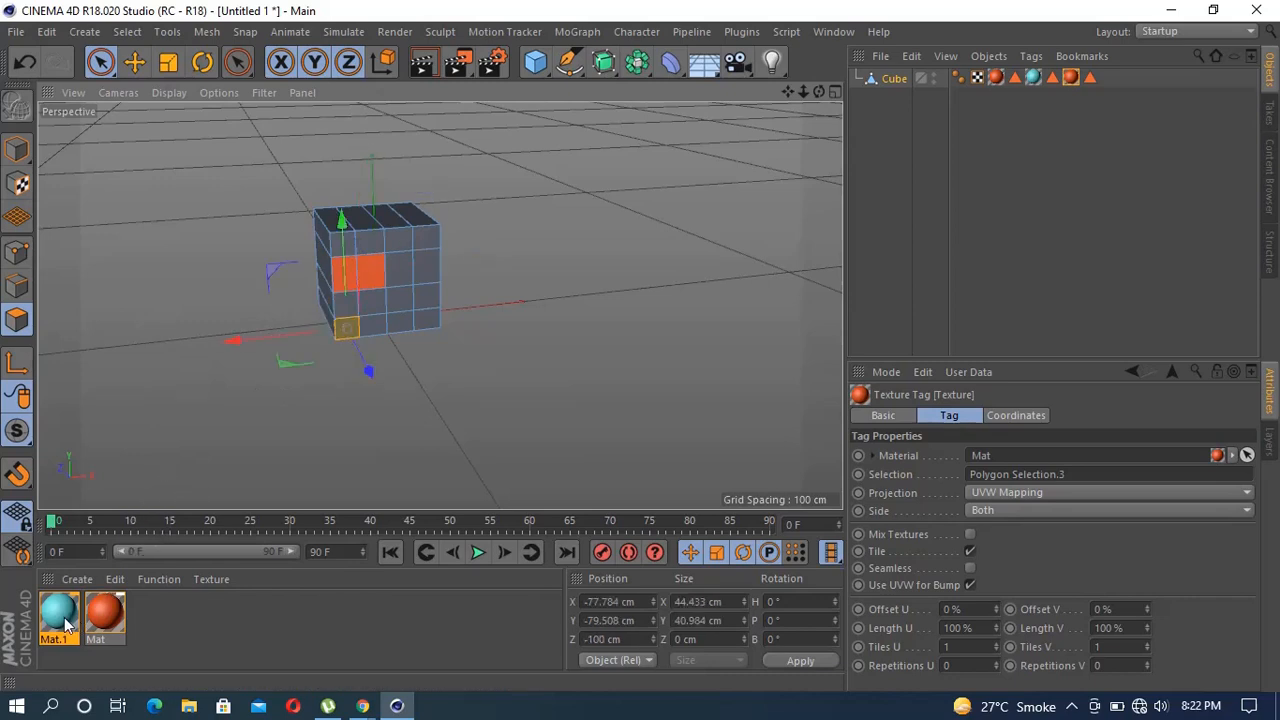
left_click_drag(105, 613, 346, 336)
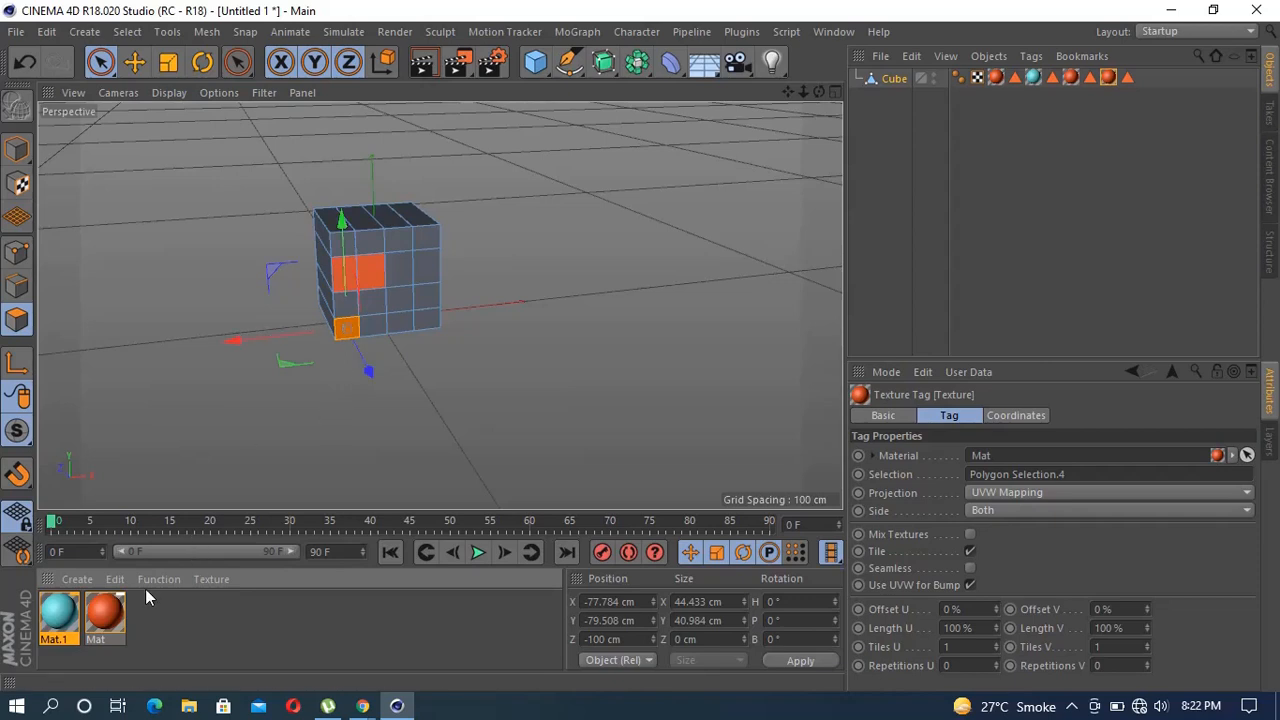
Apply the cyan material to the second polygon in the bottom row of the cube's front face, and clear the selection
left_click(385, 386)
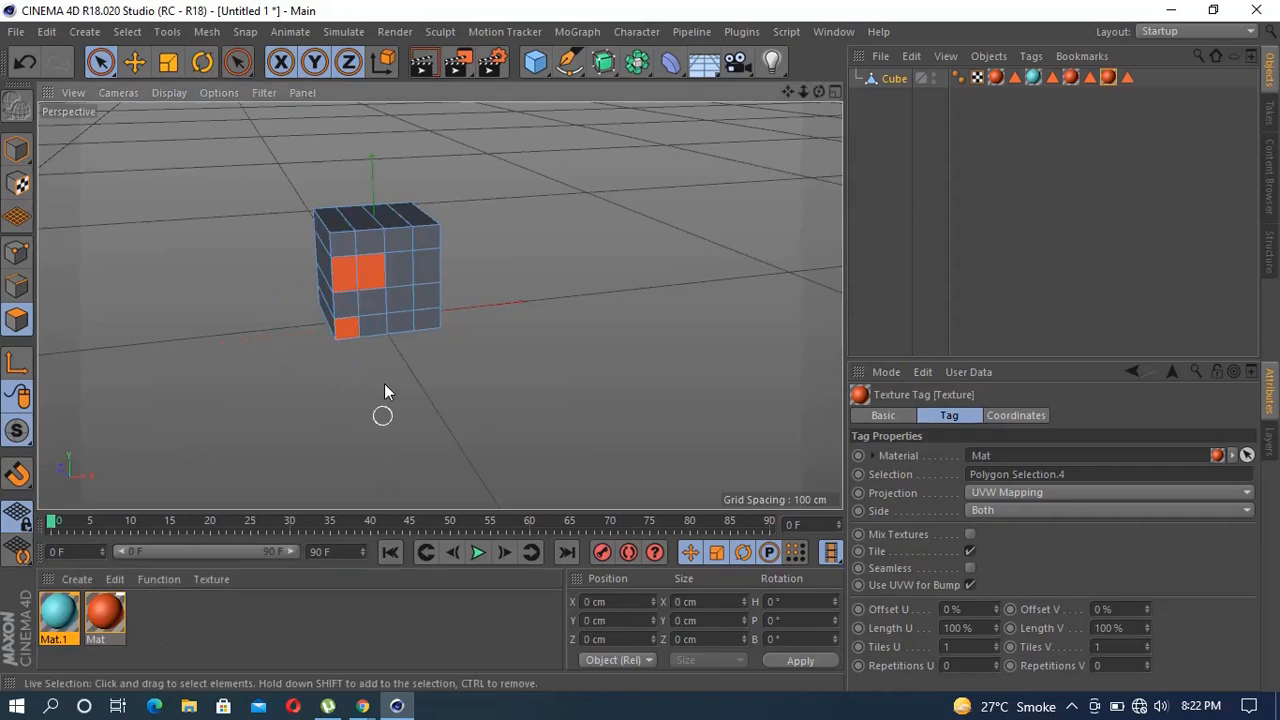
left_click(372, 327)
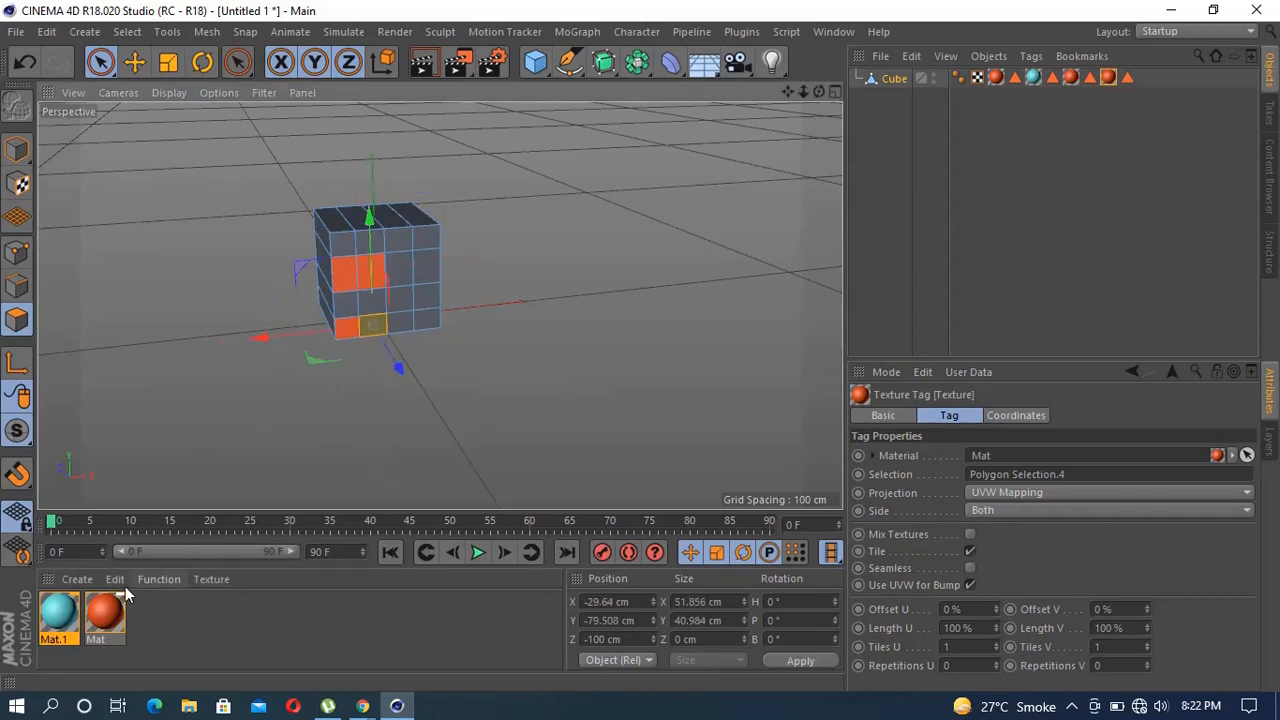
left_click_drag(72, 612, 375, 330)
left_click(355, 377)
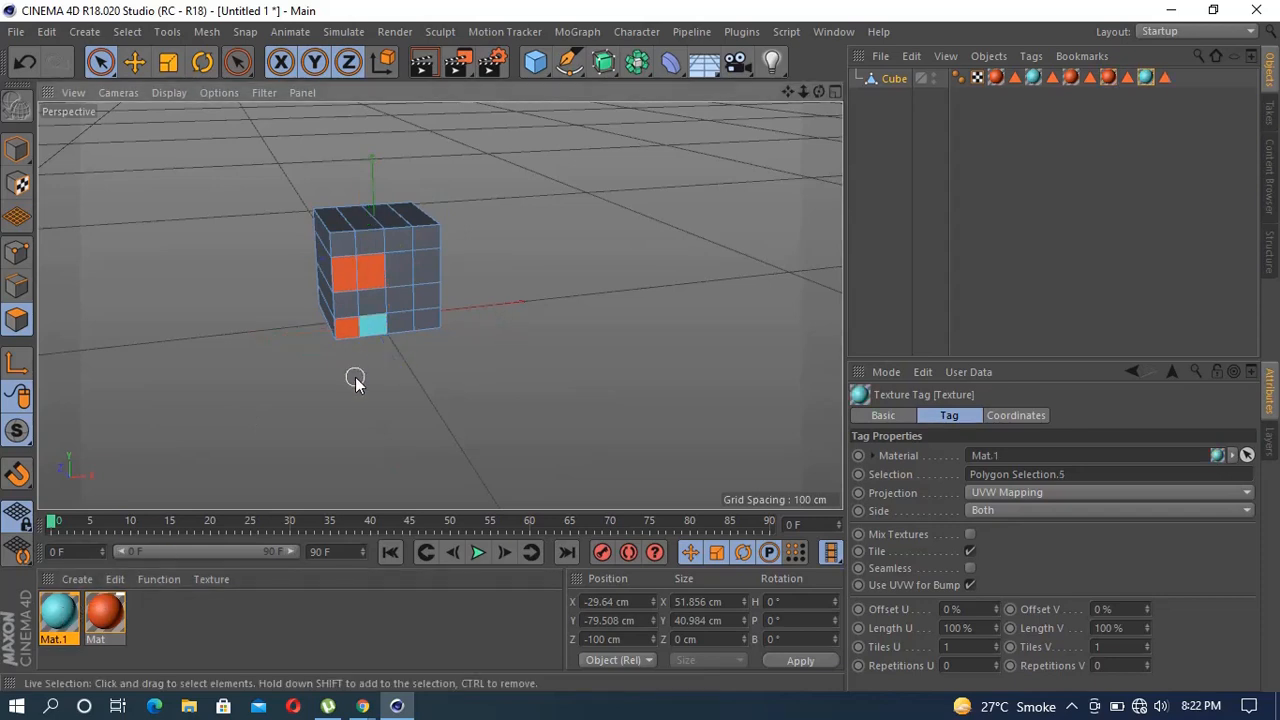
Apply the cyan material to the second polygon in the second row from the top of the front face, and clear the selection
left_click(372, 277)
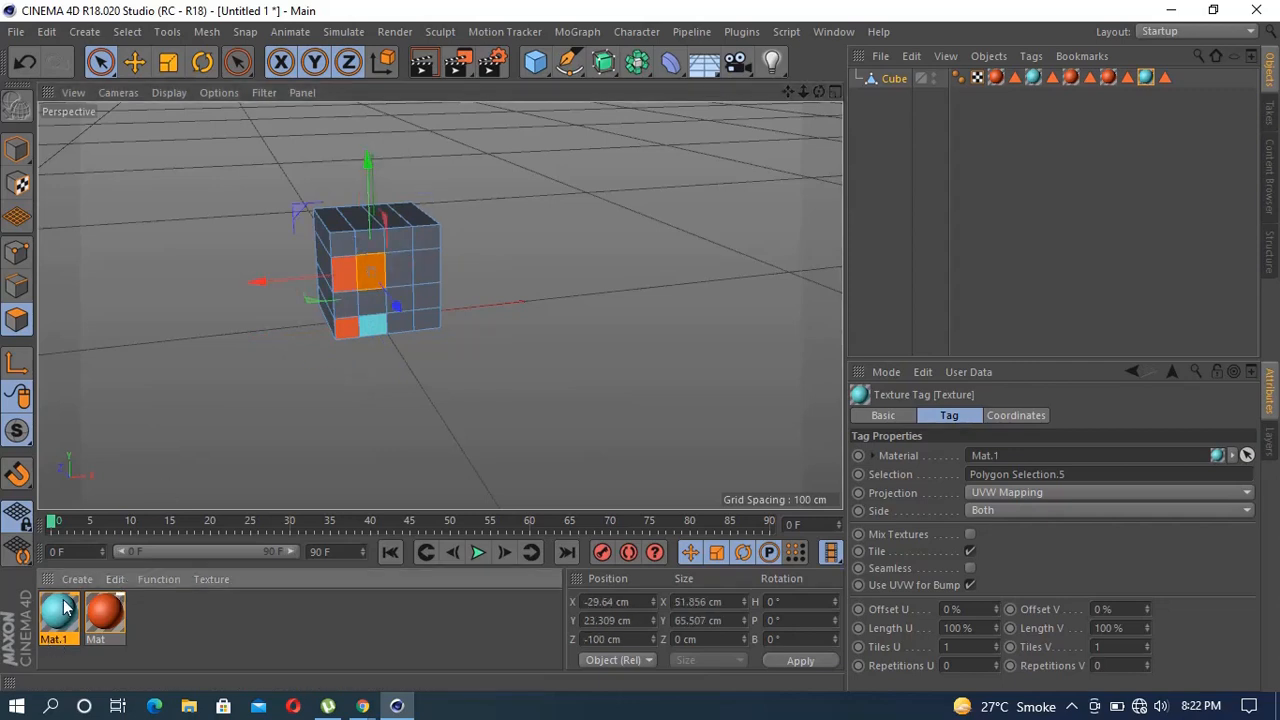
left_click_drag(66, 607, 337, 364)
left_click_drag(367, 291, 378, 276)
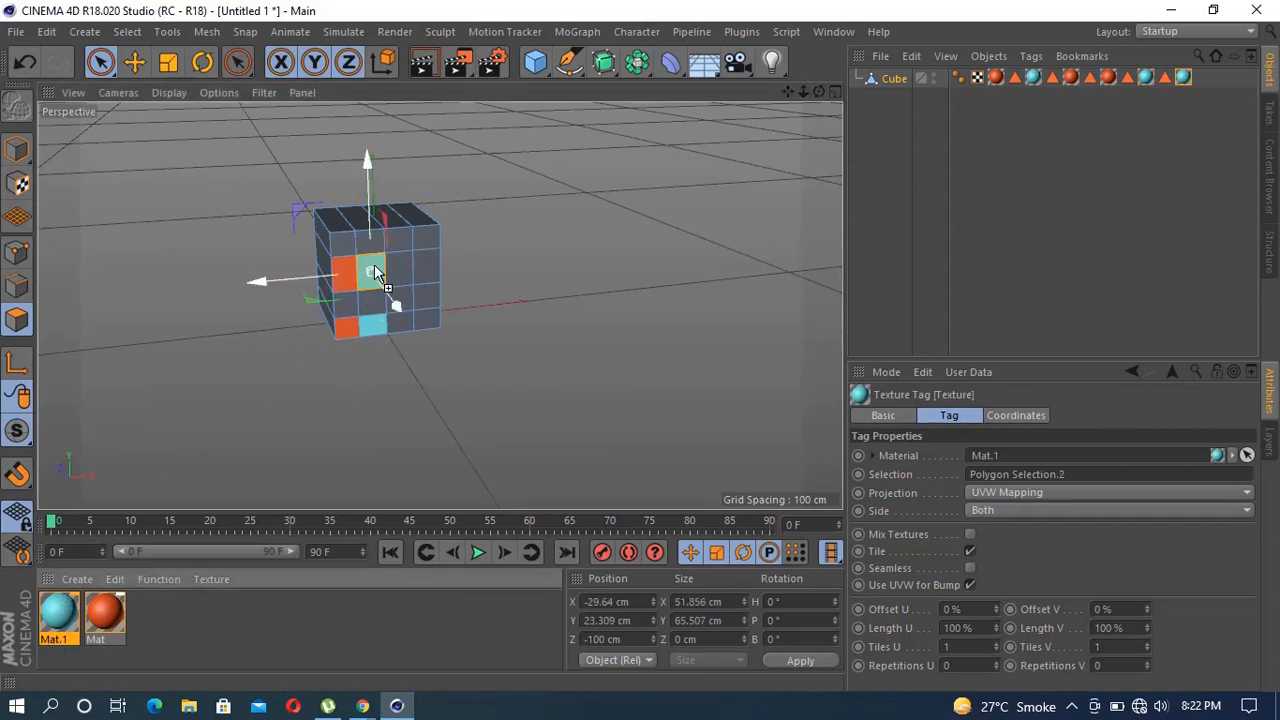
left_click(483, 399)
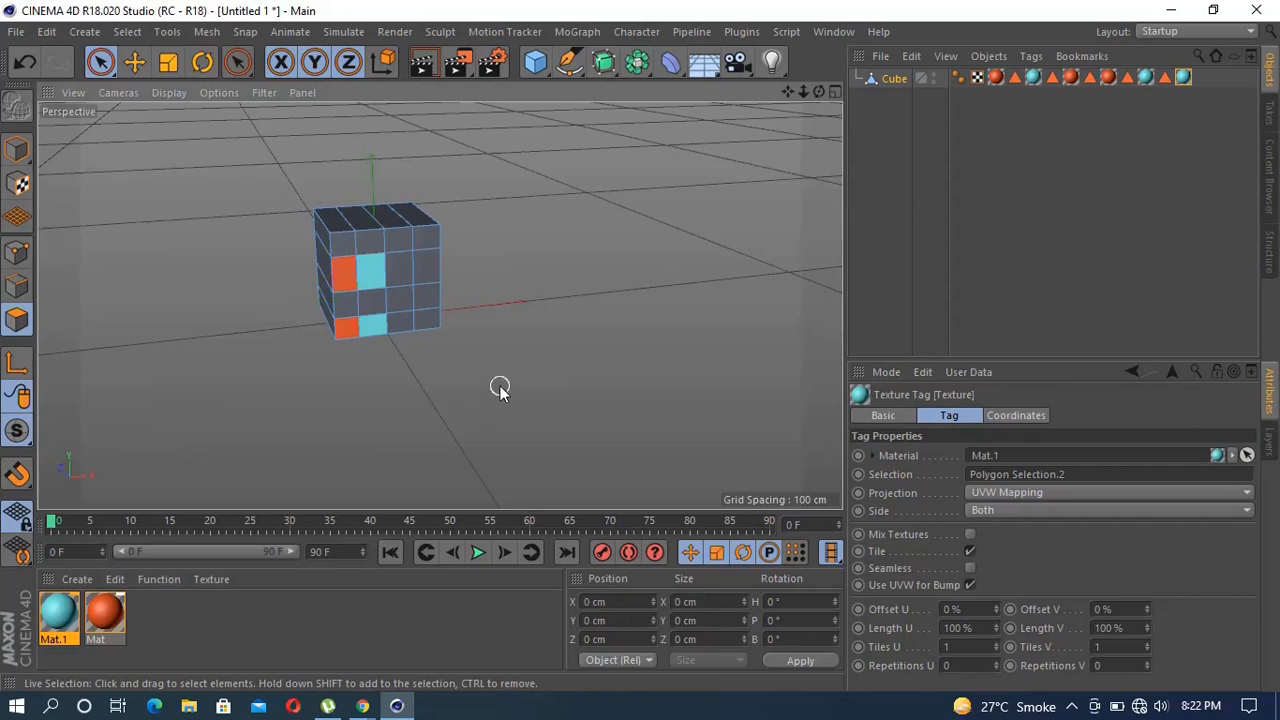
Create a third material with a green color of H 124°, S 70% and V 93%
left_click(72, 579)
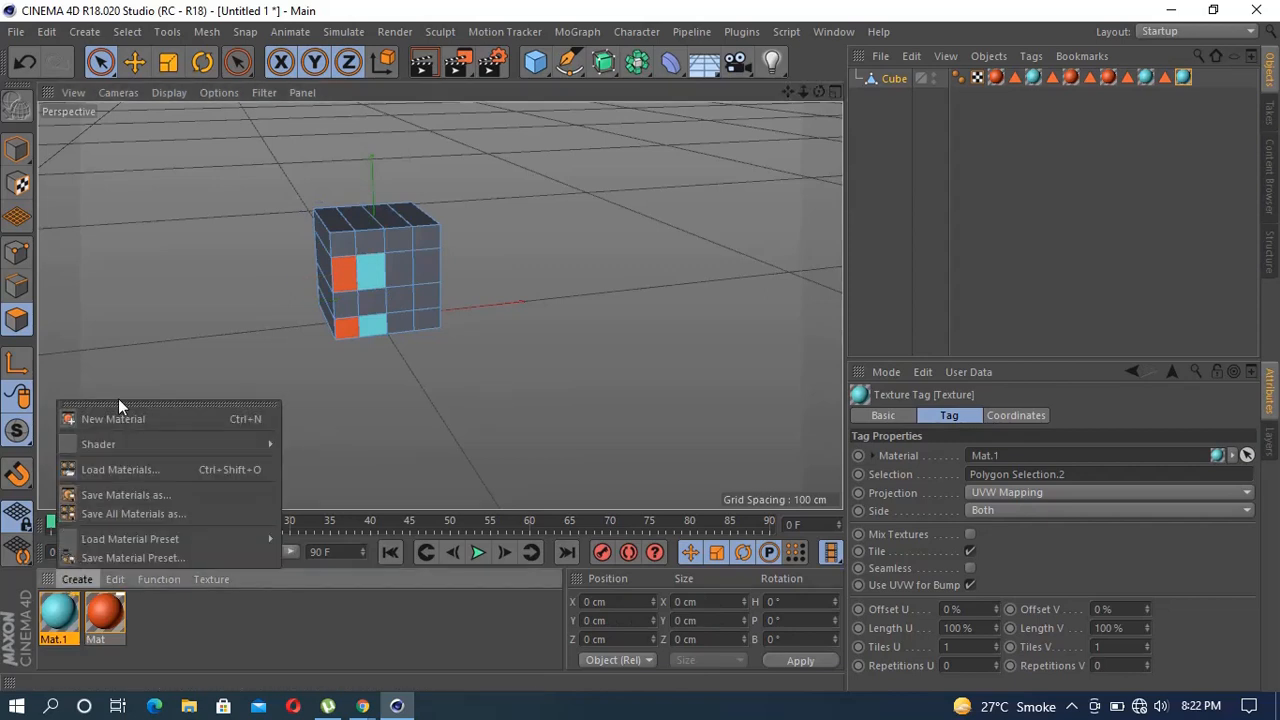
left_click(118, 419)
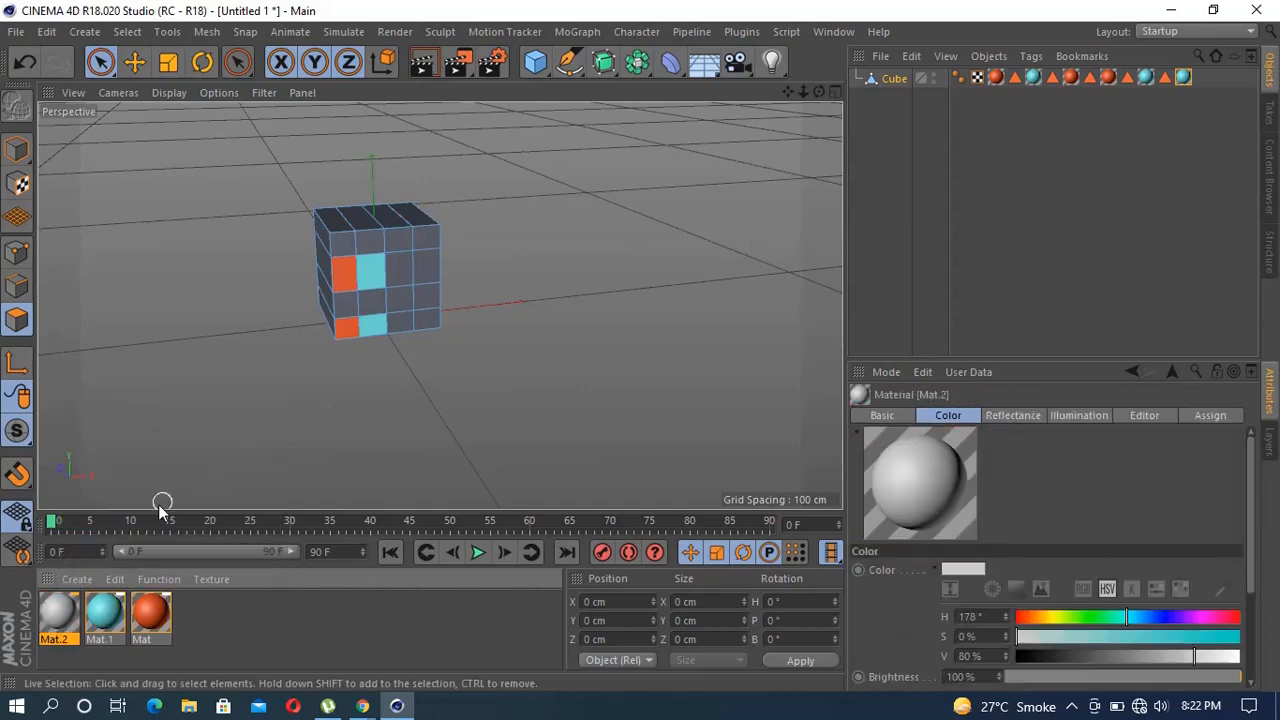
double_click(54, 608)
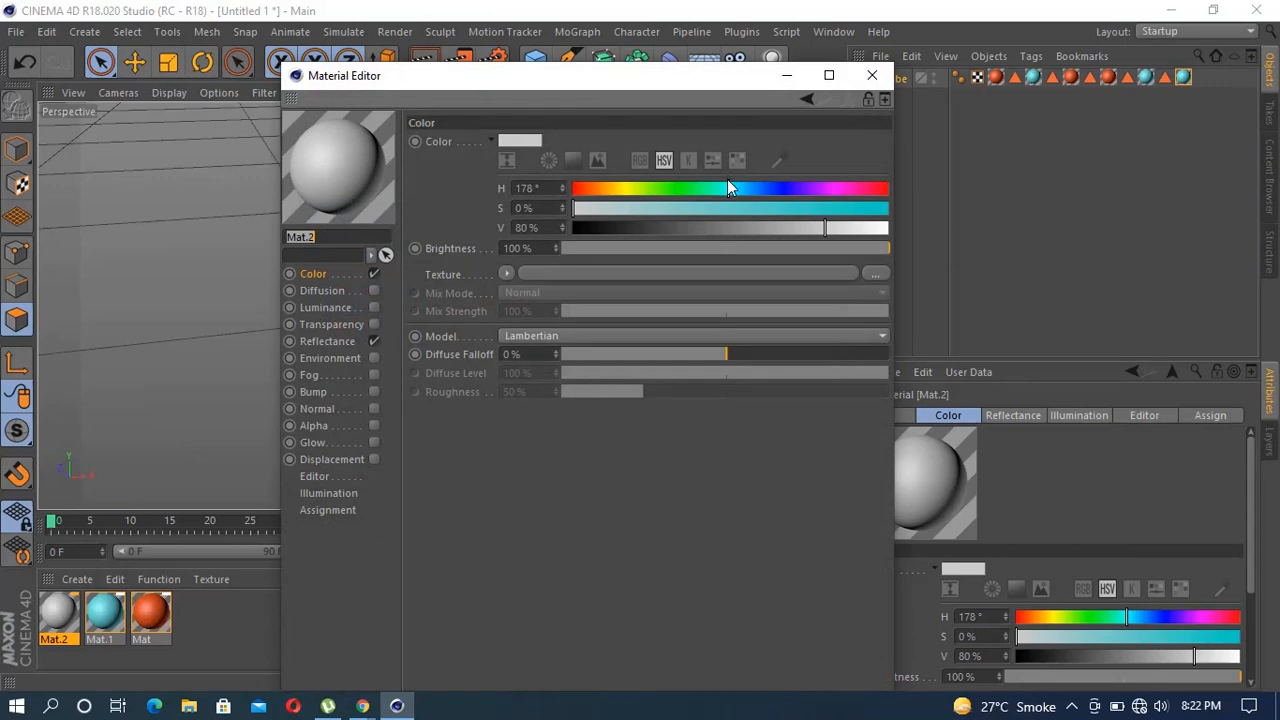
left_click_drag(727, 186, 681, 187)
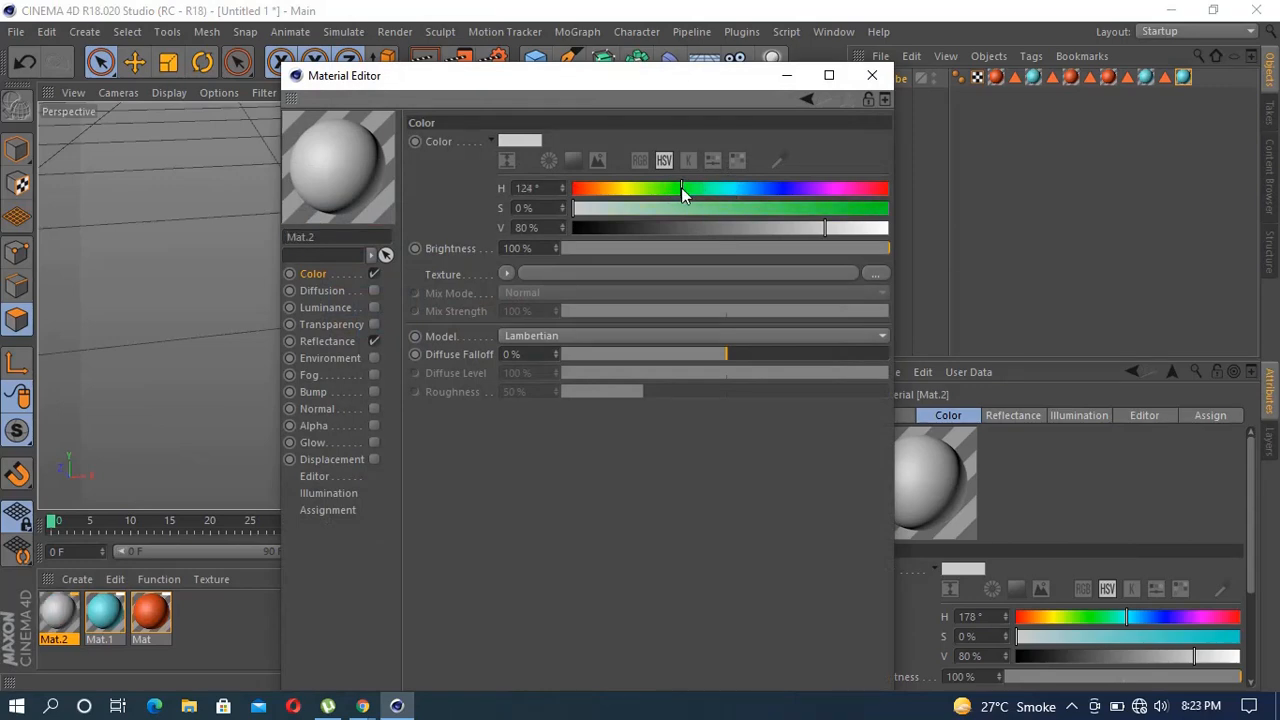
mouse_move(826, 227)
left_mouse_down()
mouse_move(761, 233)
mouse_move(752, 222)
mouse_move(826, 228)
left_mouse_up()
left_click_drag(611, 206, 752, 216)
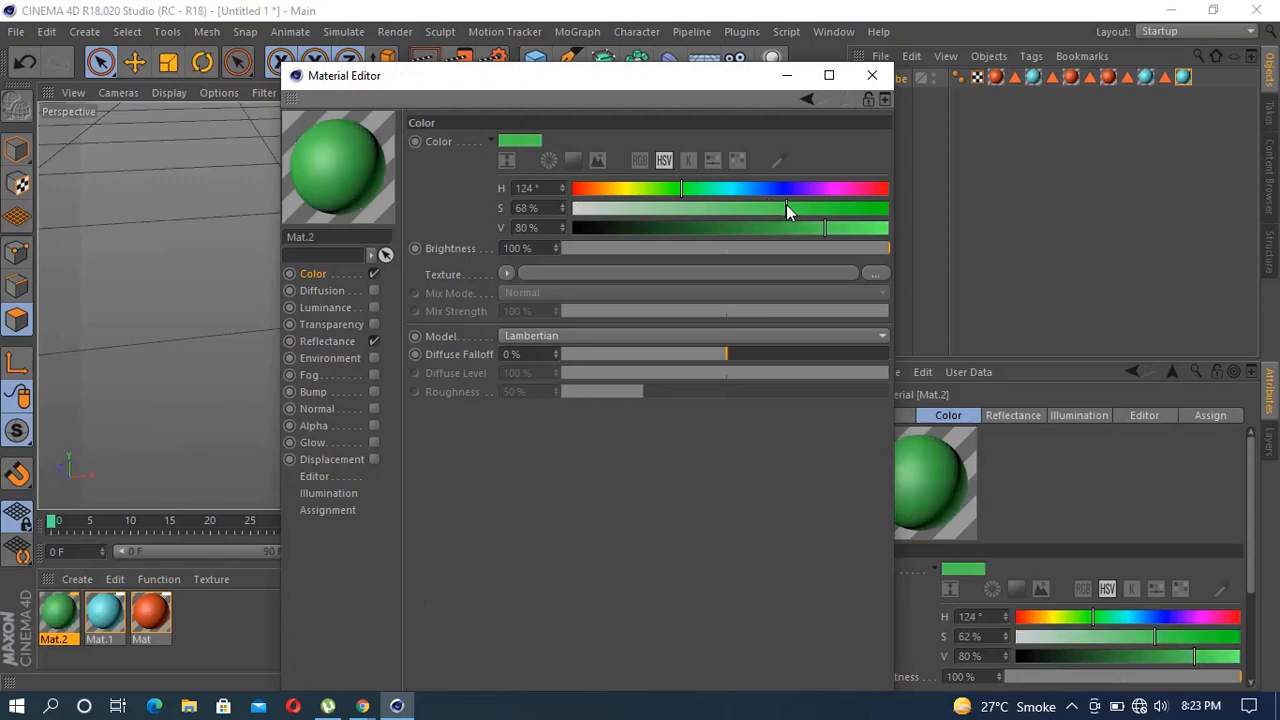
left_click_drag(798, 207, 866, 230)
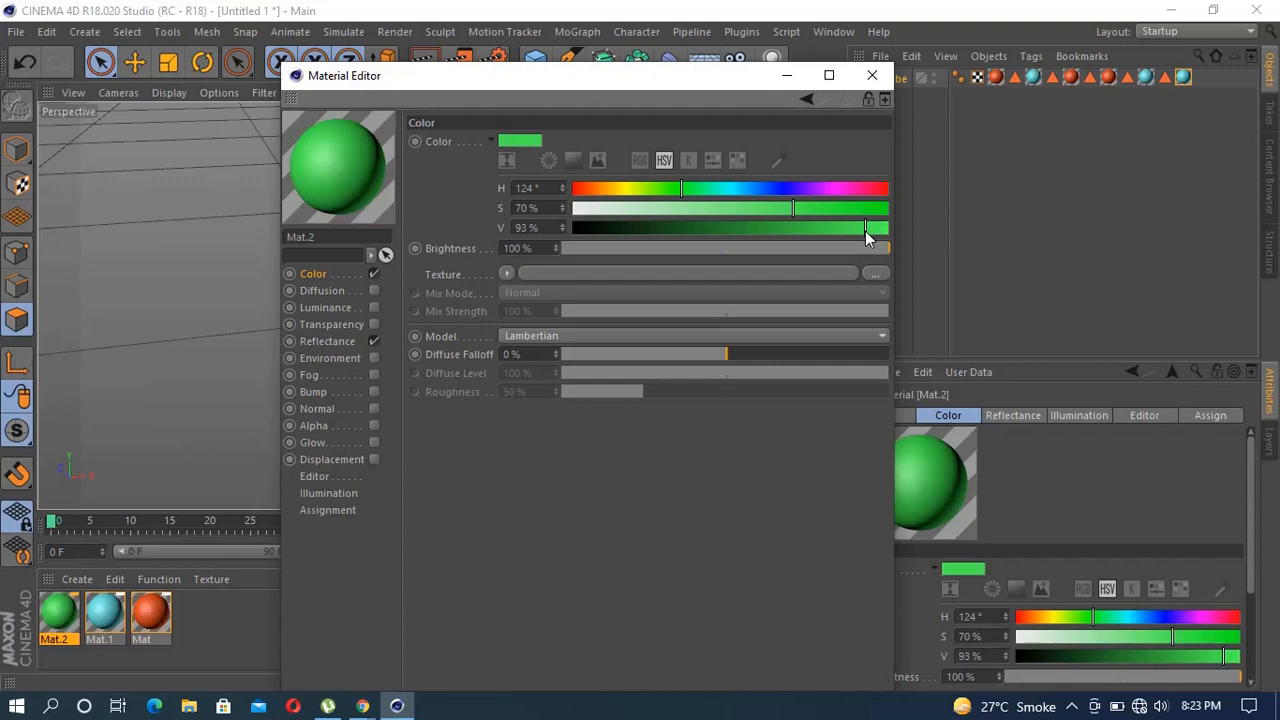
left_click(872, 75)
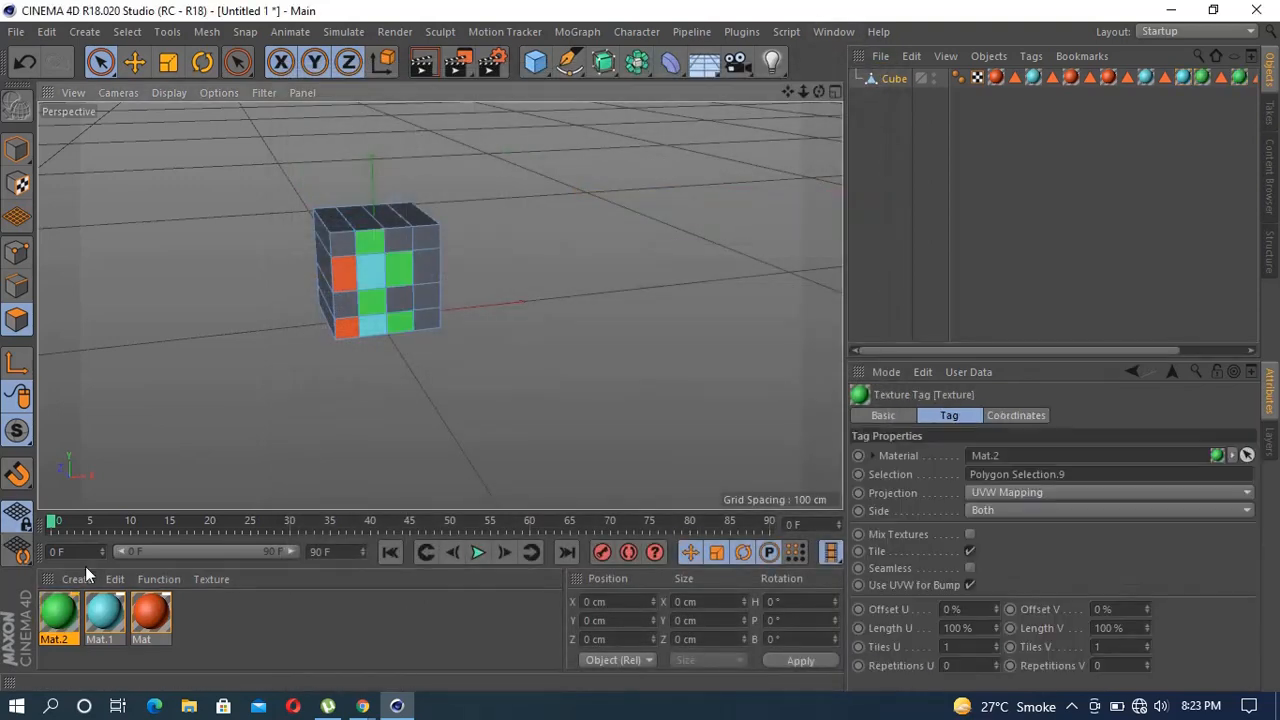
Create a fourth material with a yellow color of H 58°, S 69% and V 98%
left_click(77, 579)
left_click(120, 421)
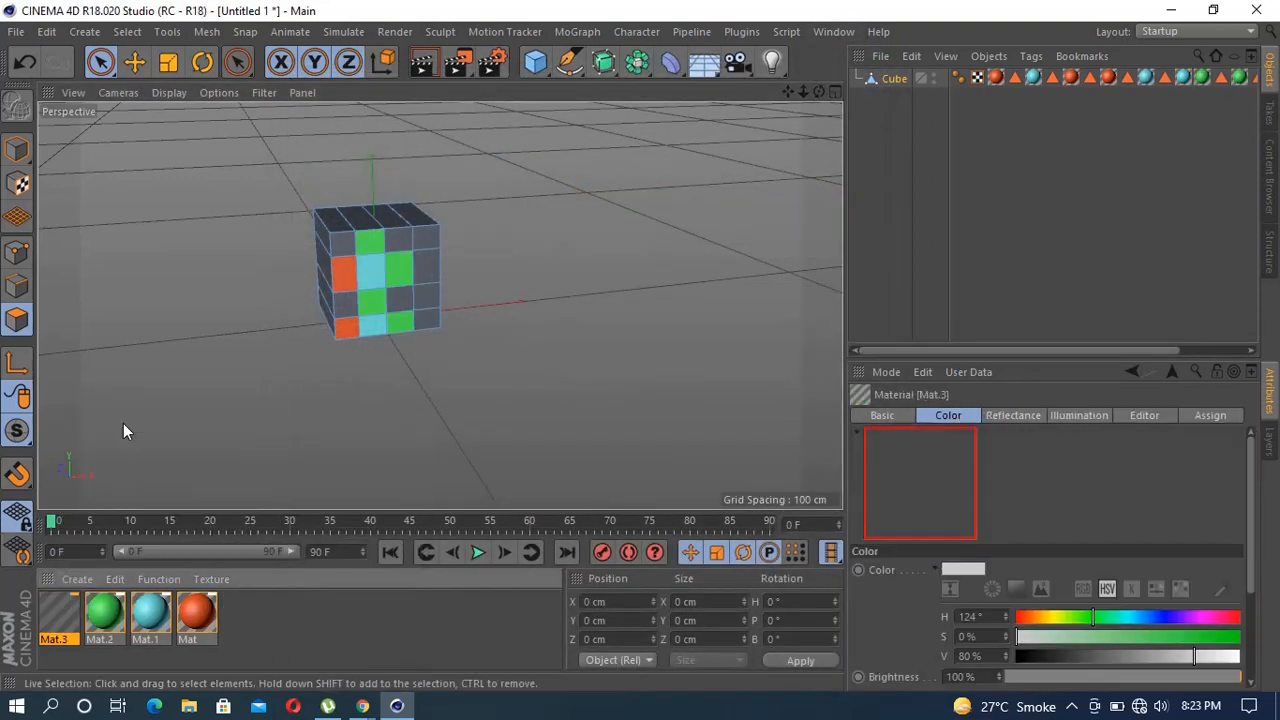
double_click(58, 610)
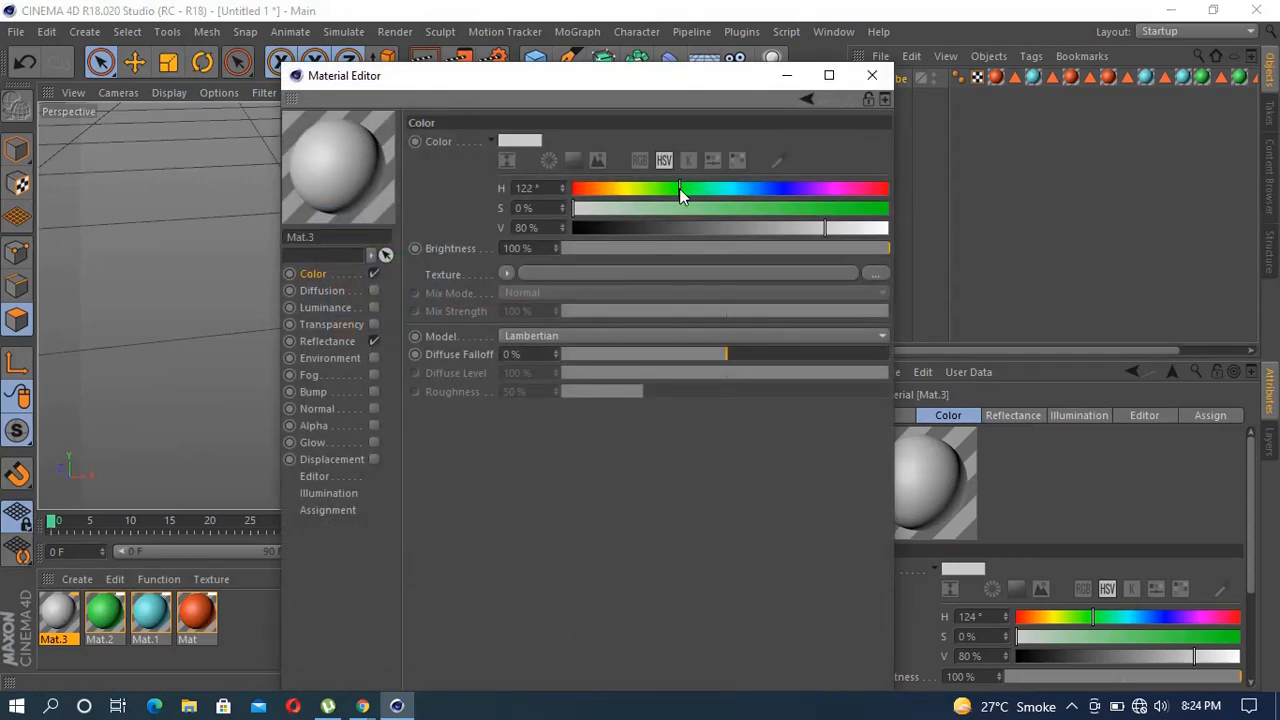
left_click_drag(680, 188, 624, 188)
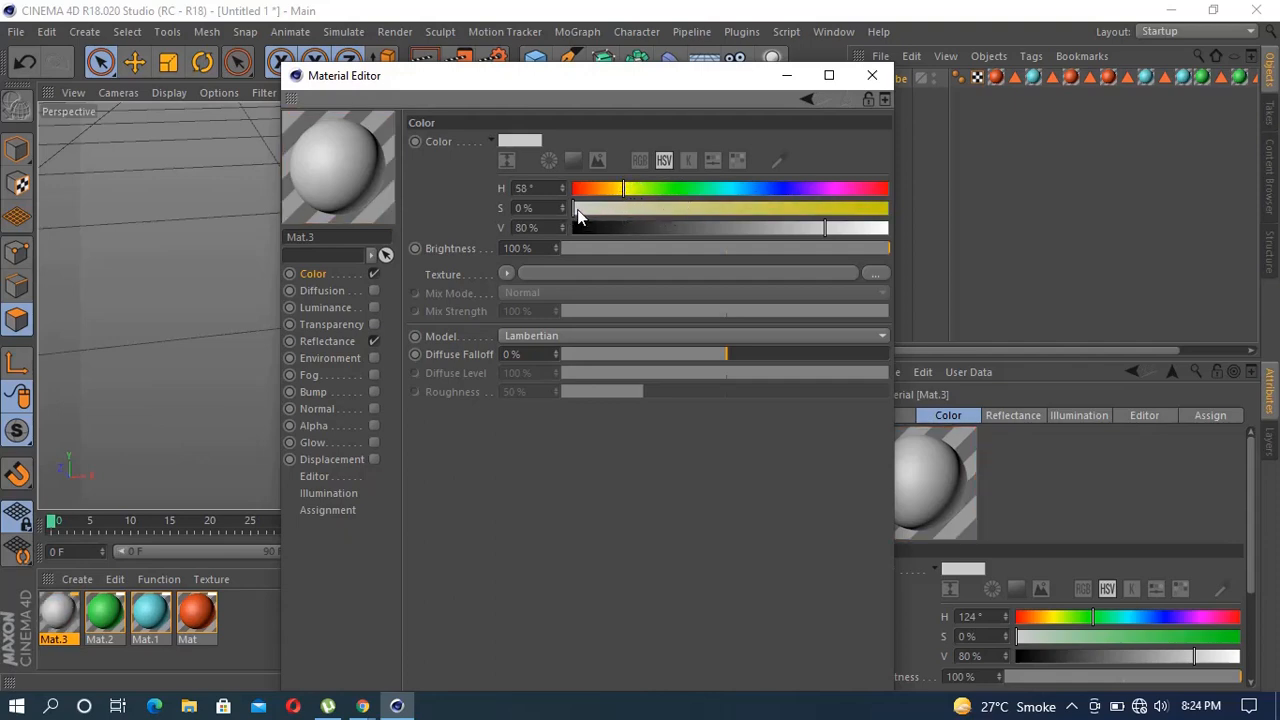
left_click_drag(577, 210, 883, 230)
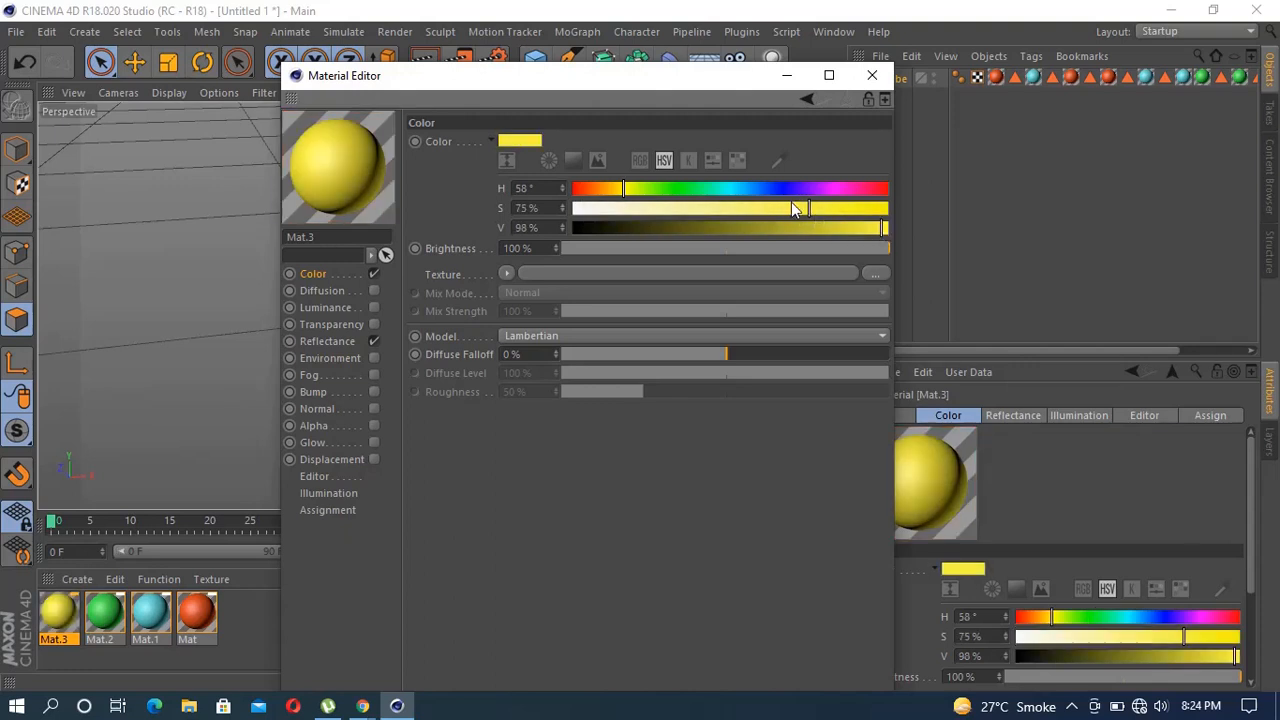
left_click_drag(756, 210, 752, 210)
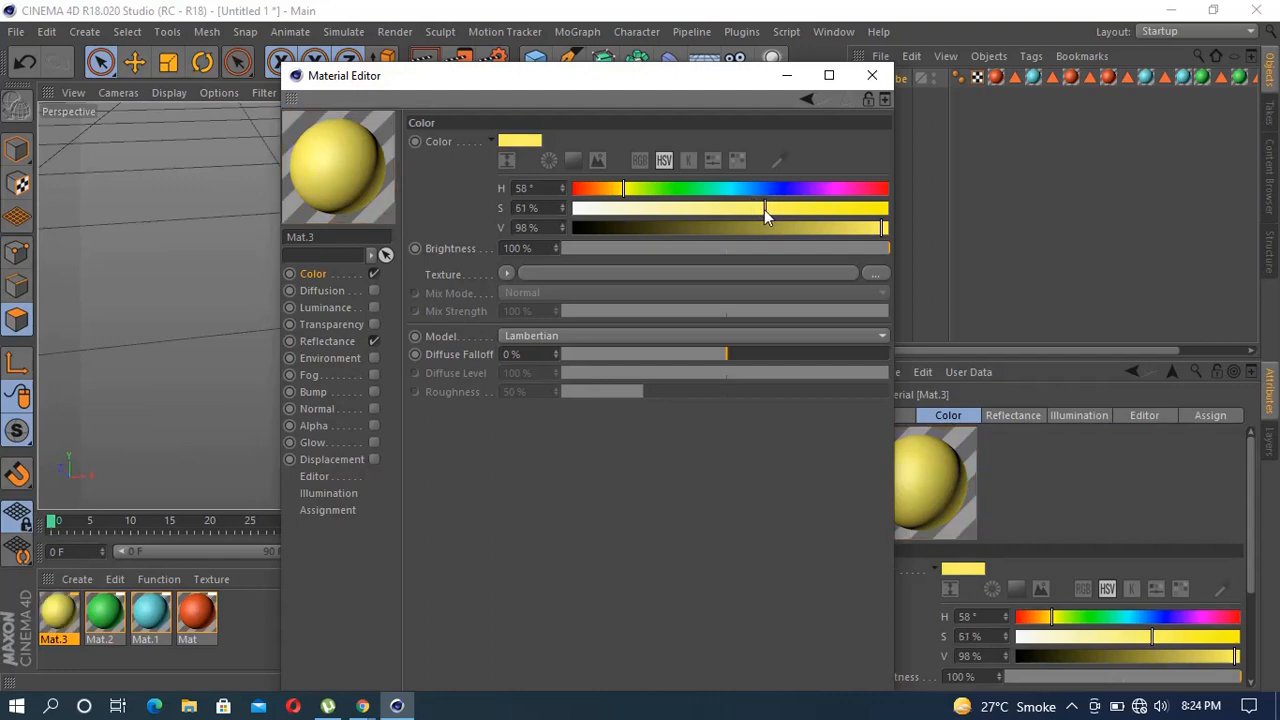
left_click_drag(776, 209, 780, 208)
mouse_move(777, 208)
left_mouse_down()
mouse_move(762, 208)
mouse_move(789, 208)
left_mouse_up()
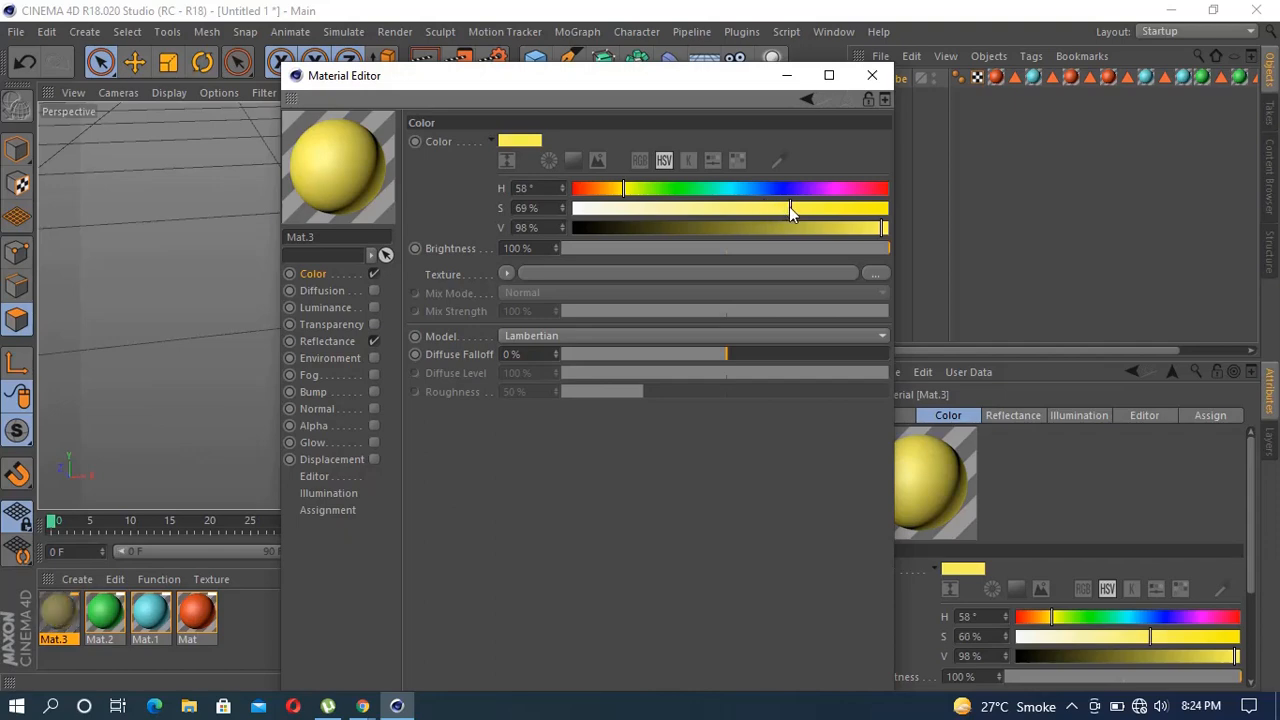
left_click(872, 75)
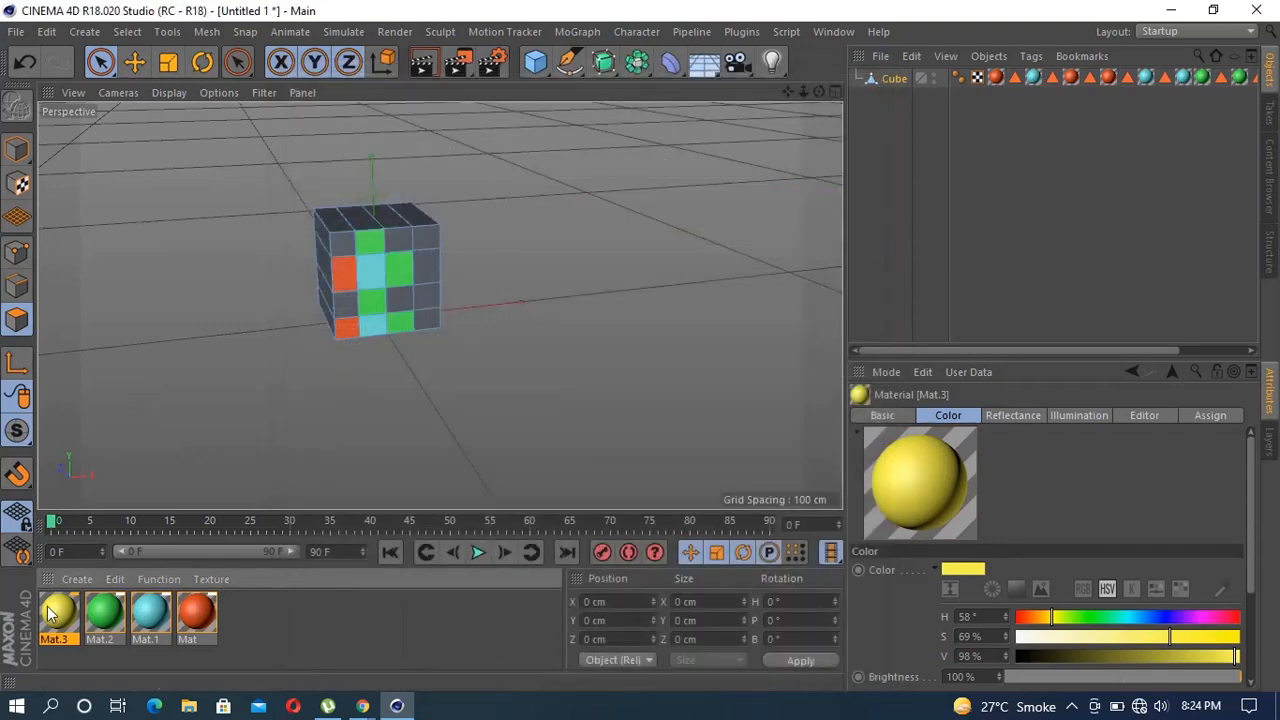
Apply the yellow material to the first two polygons in the third row of the front face, and clear the selection
left_click_drag(53, 612, 360, 318)
left_click(352, 304)
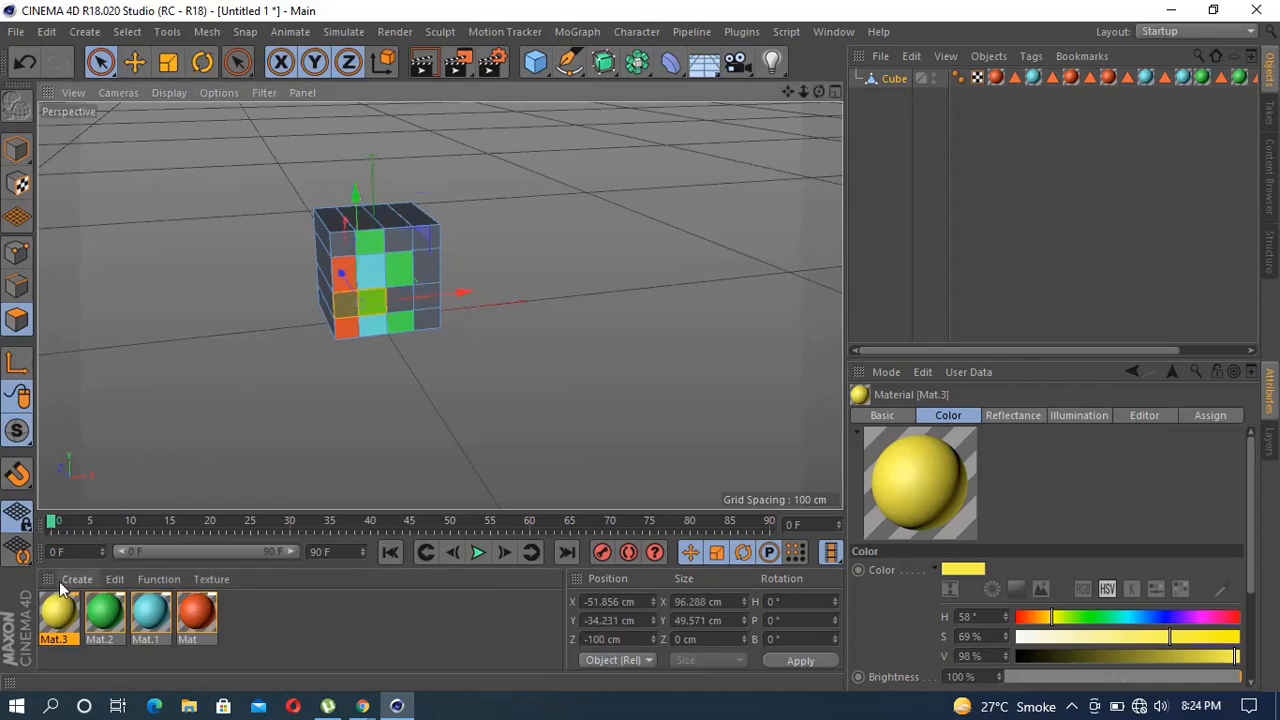
left_click_drag(57, 611, 362, 290)
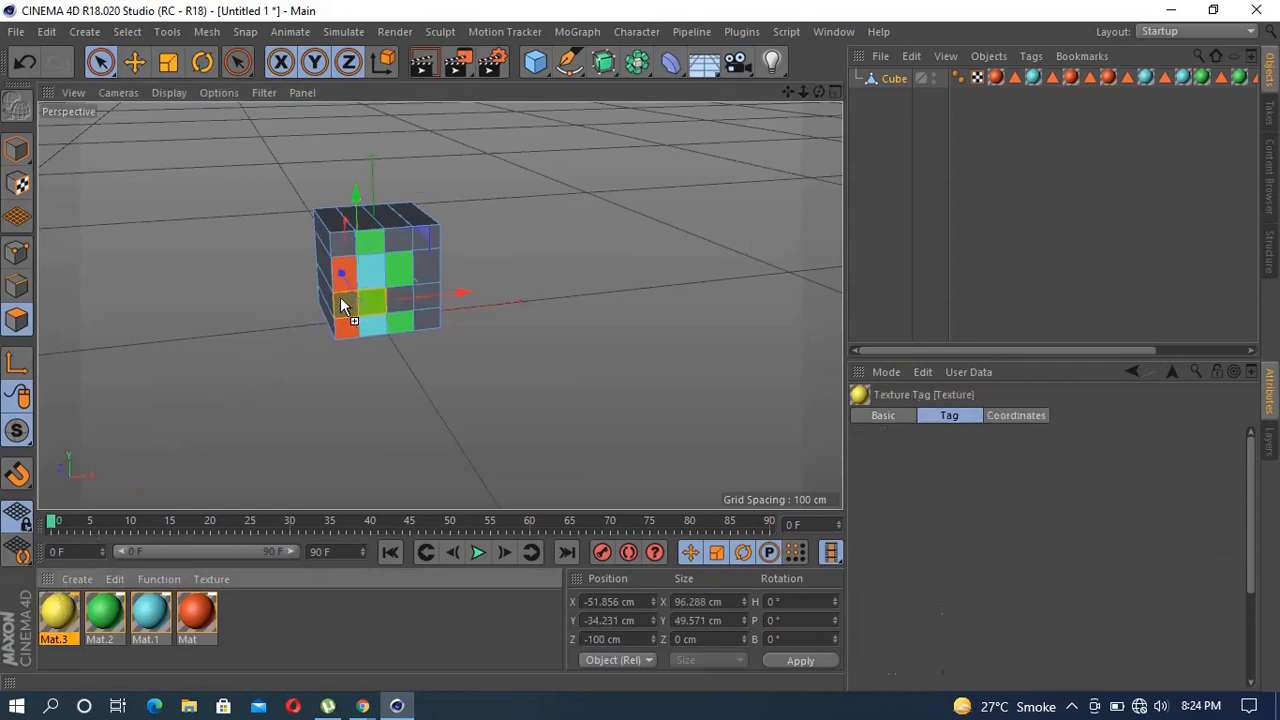
left_click(424, 413)
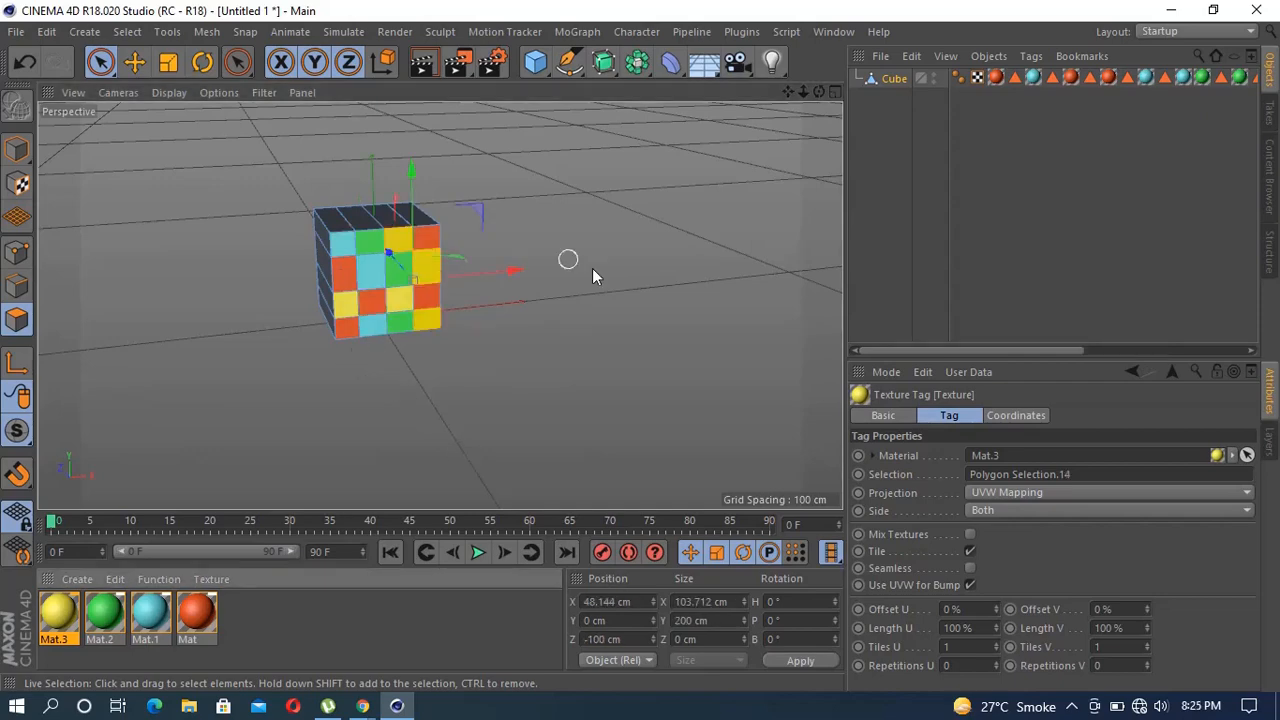
Apply the yellow material to the top strip of the cube's uncolored side face
left_click_drag(614, 286, 809, 371, "alt")
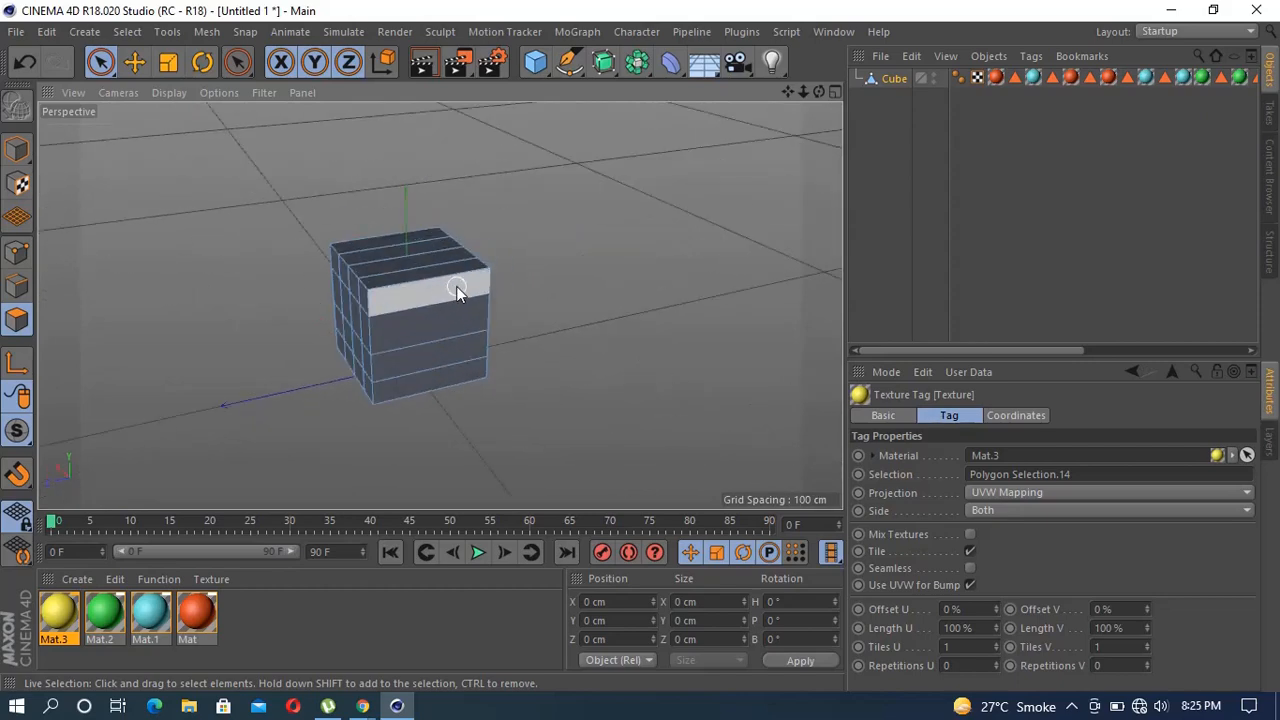
left_click(456, 286)
left_click_drag(44, 620, 377, 346)
left_click_drag(384, 302, 385, 302)
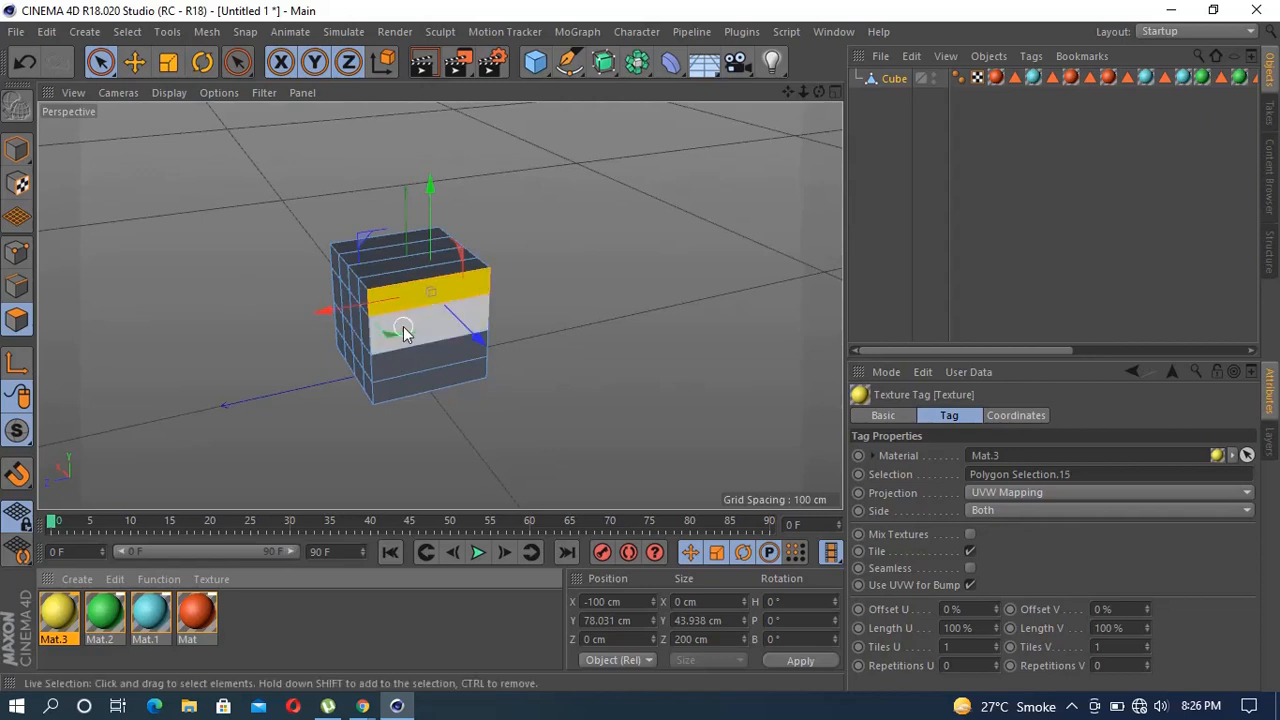
Apply the green material to the second strip of the side face, and clear the selection
left_click(406, 329)
left_click_drag(100, 628, 370, 412)
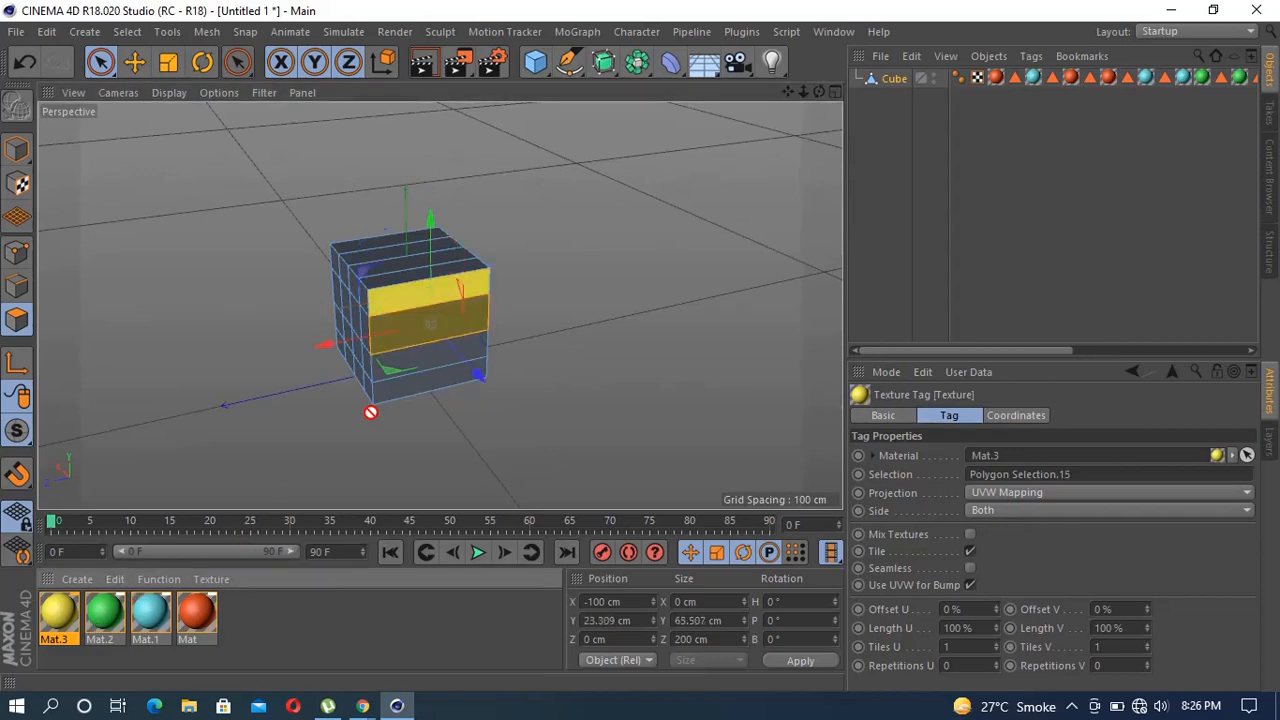
left_click_drag(409, 326, 410, 328)
left_click(417, 366)
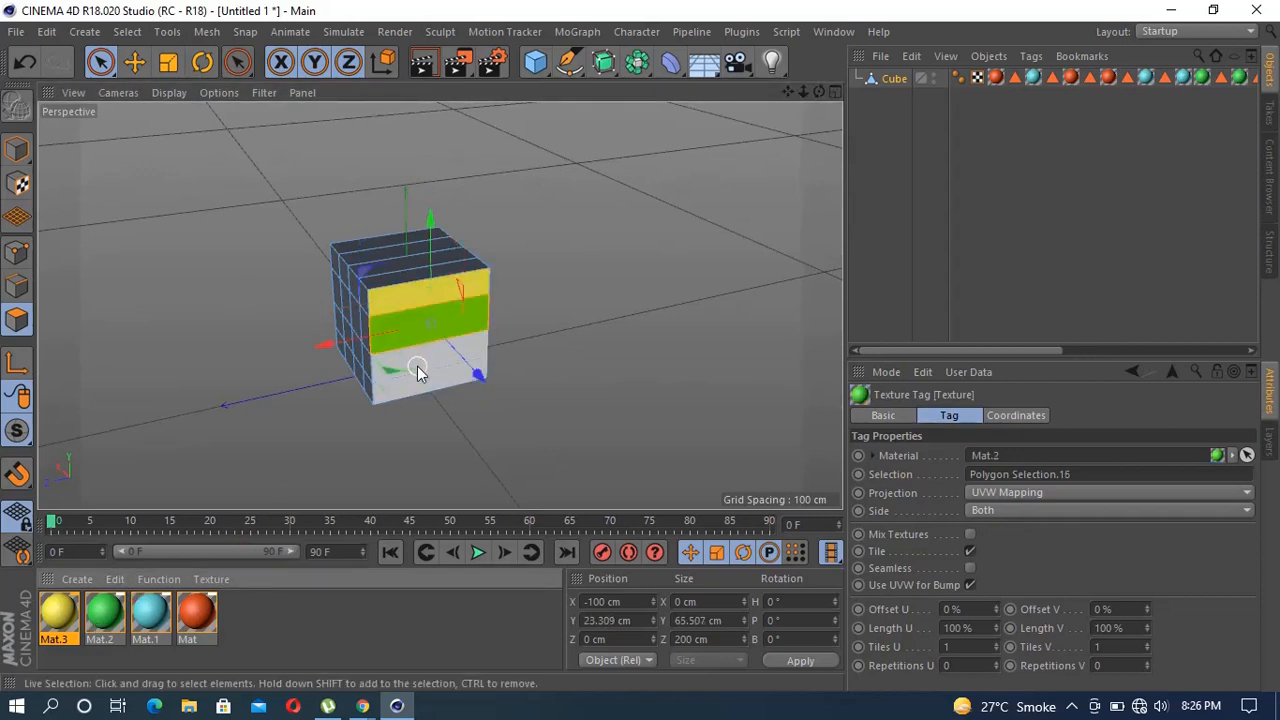
left_click(523, 430)
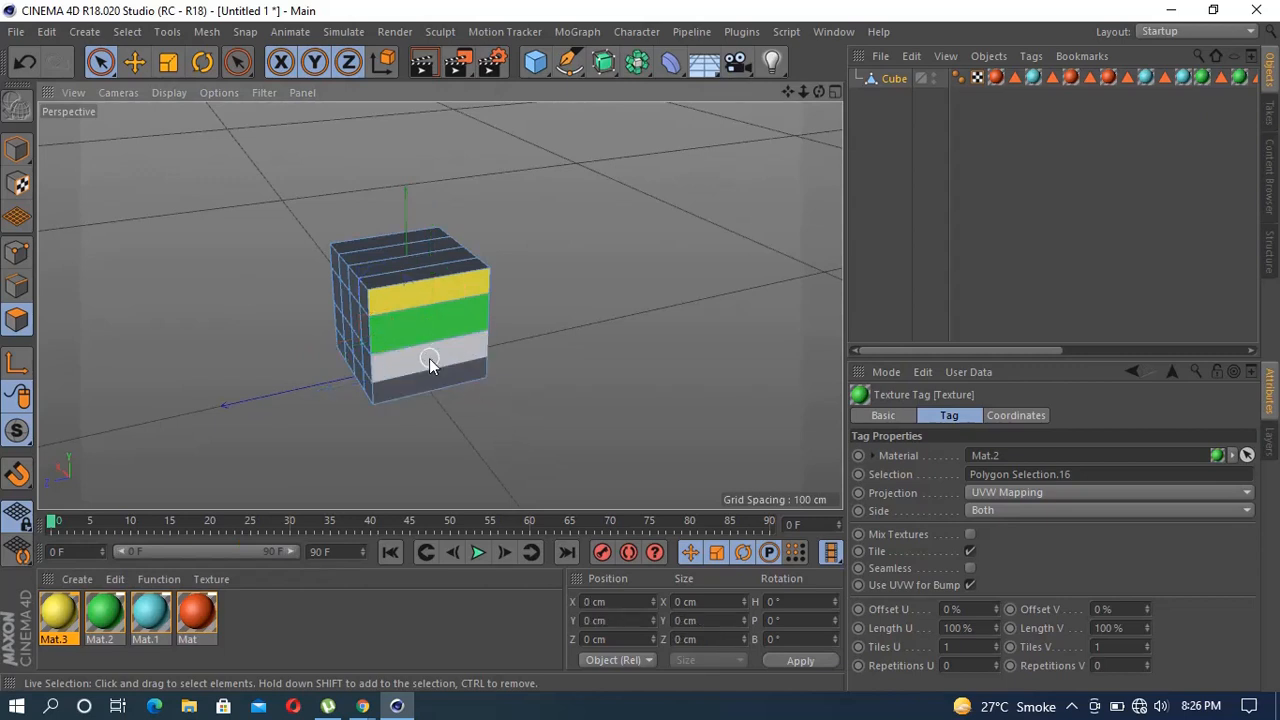
Apply the cyan material to the third strip of the side face and the orange material to its bottom strip
left_click(458, 352)
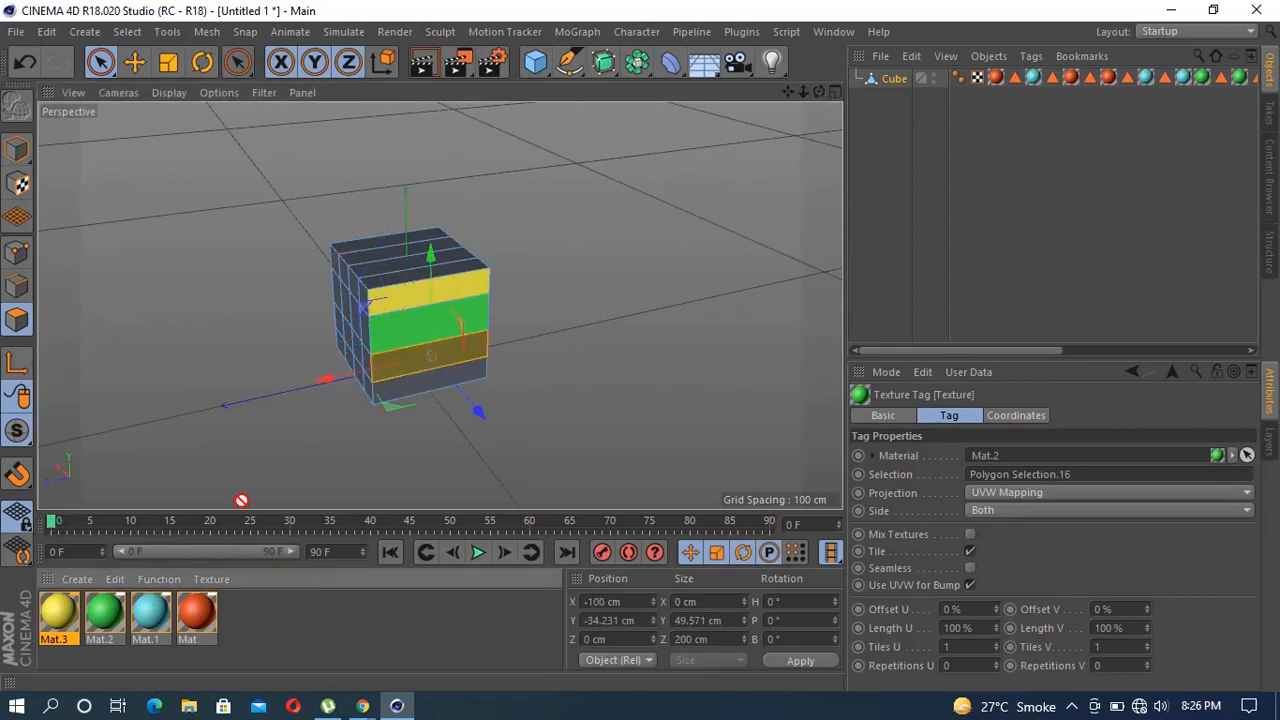
left_click_drag(376, 365, 390, 361)
left_click(445, 382)
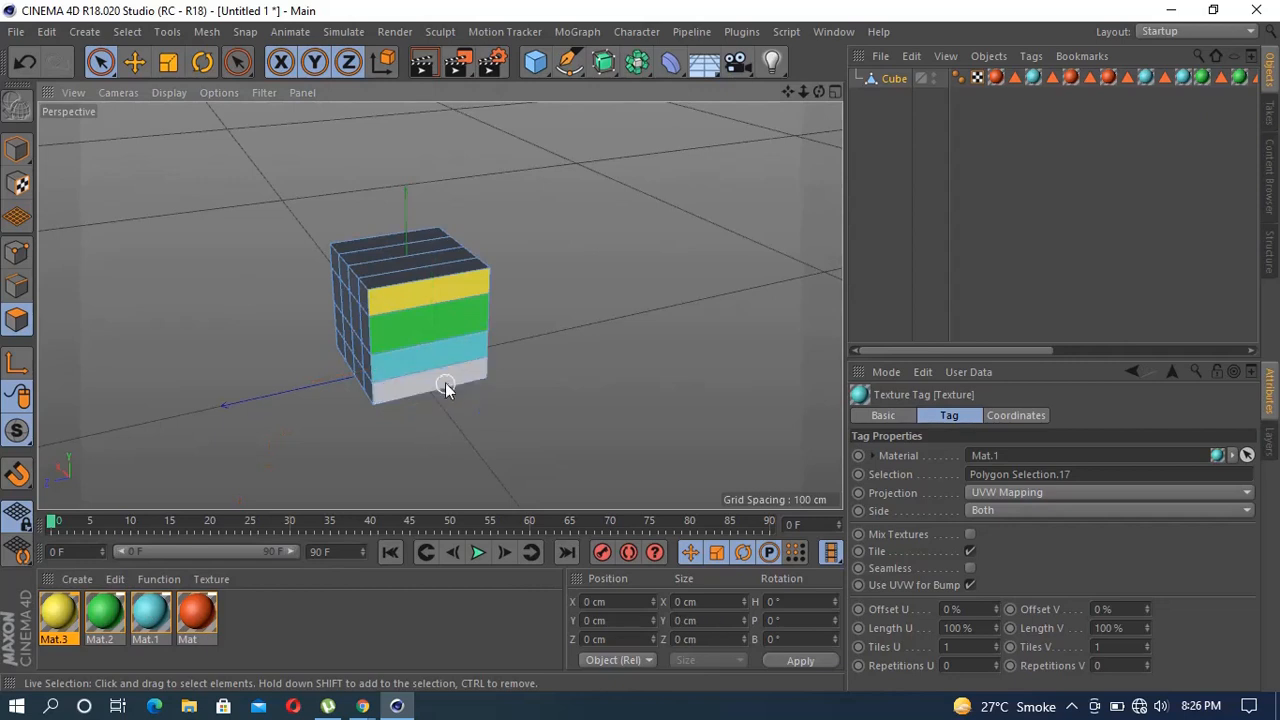
left_click_drag(197, 618, 416, 390)
left_click(650, 369)
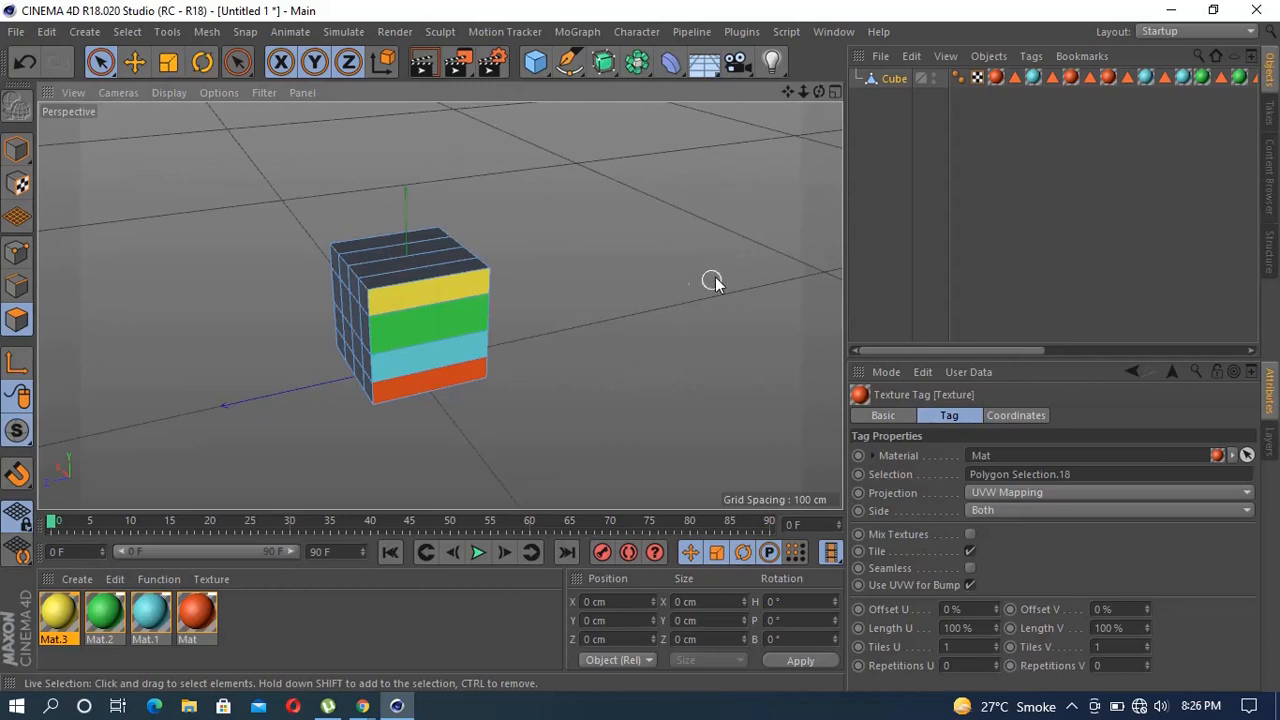
key("super")
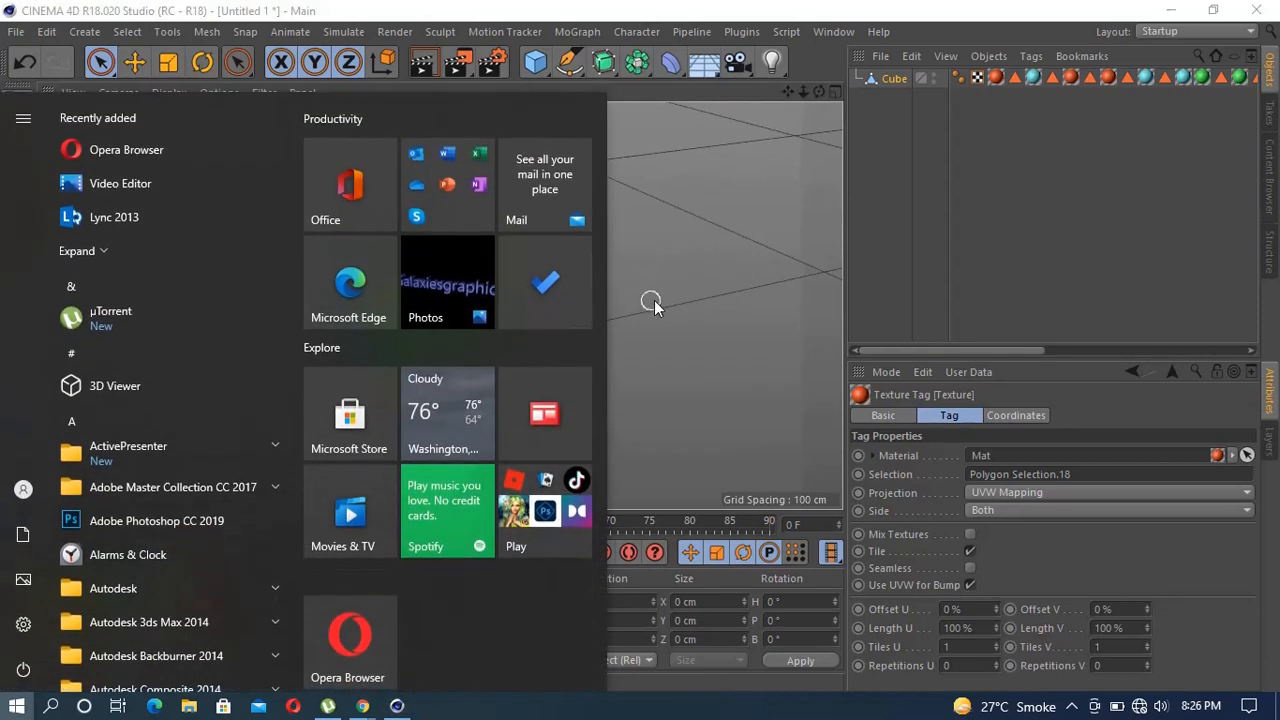
key("super")
On the uncolored gridded face, apply the cyan material to the third top-row polygon, second and fourth third-row polygons, and first and third bottom-row polygons
left_click_drag(628, 328, 546, 336, "alt")
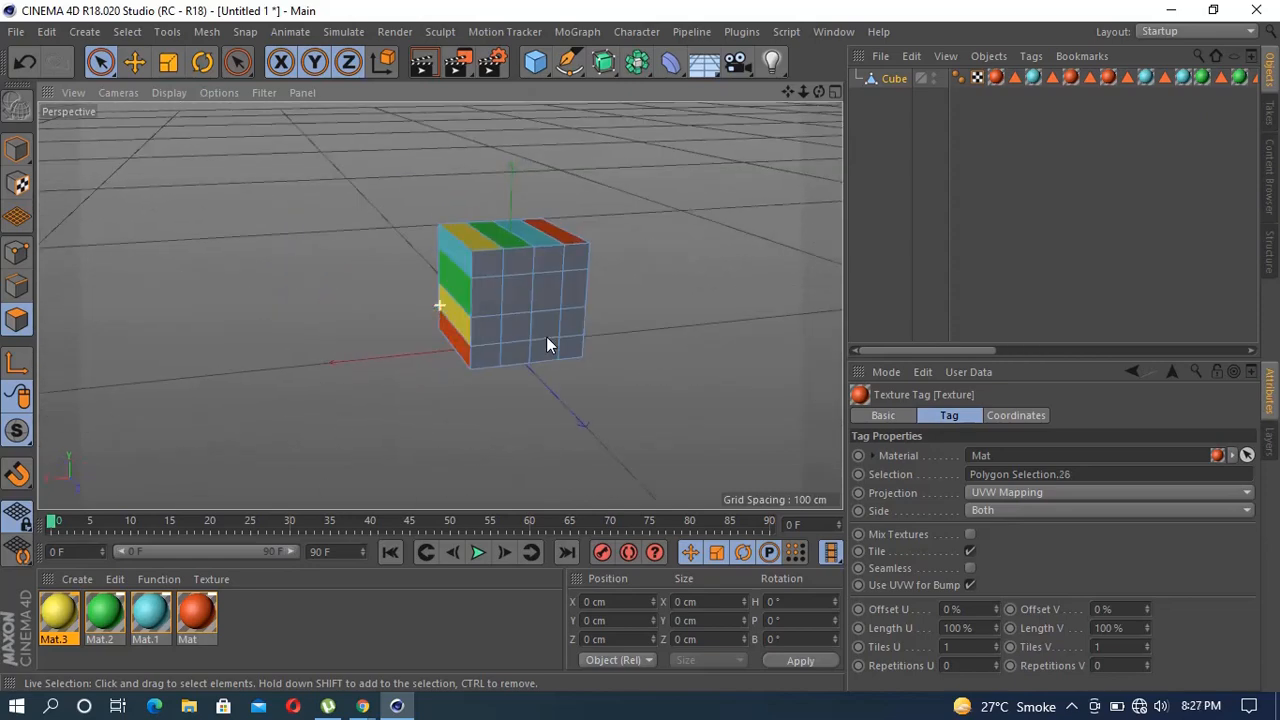
left_click(484, 359)
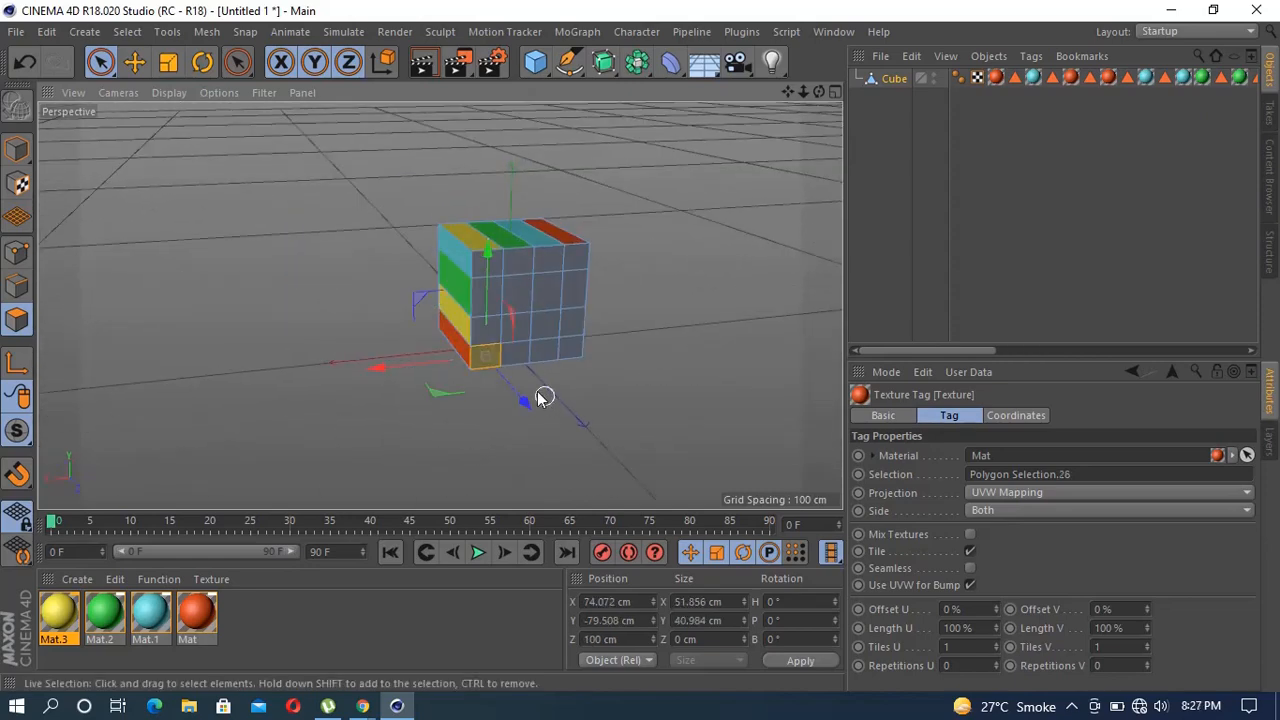
left_click(516, 325, "shift")
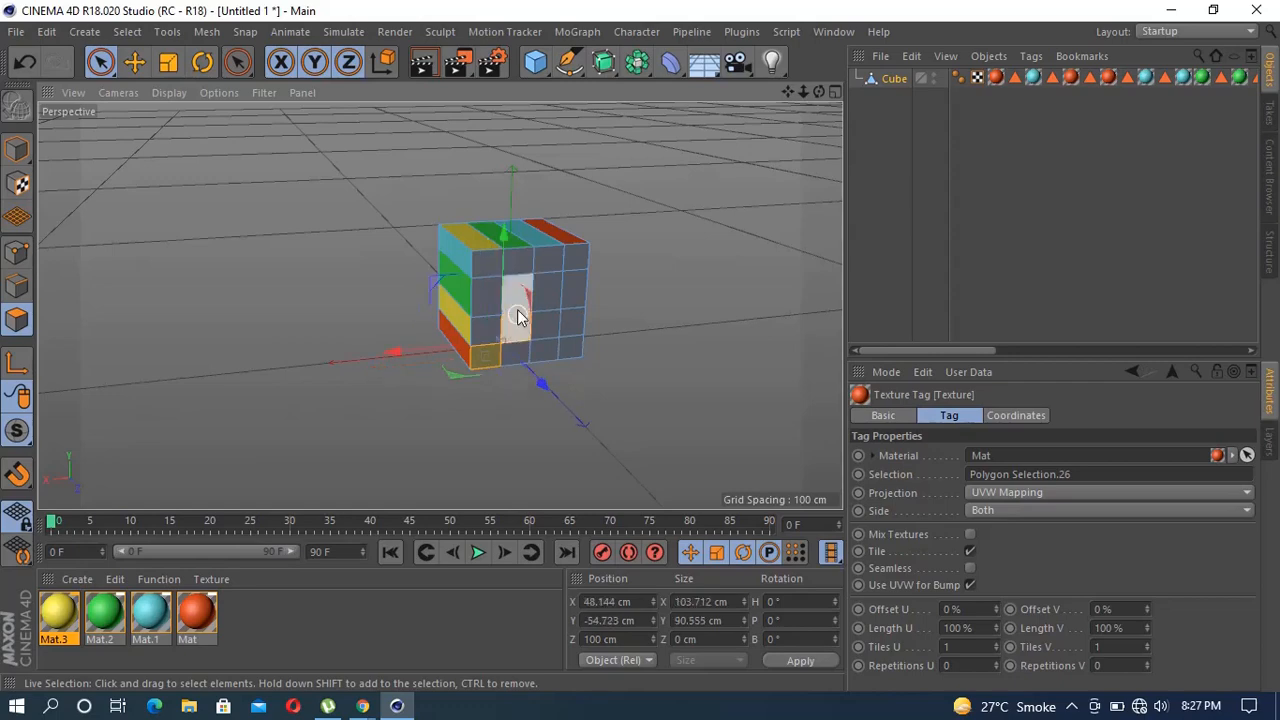
left_click(550, 258, "shift")
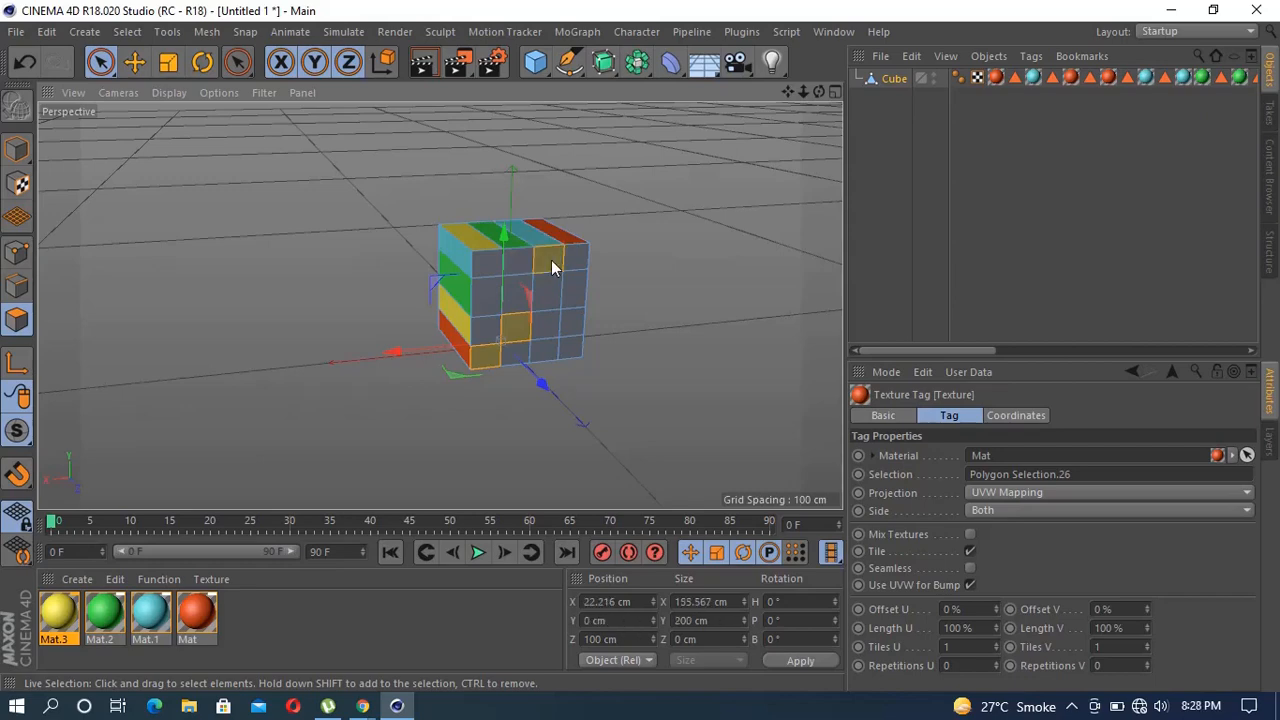
left_click(572, 322, "shift")
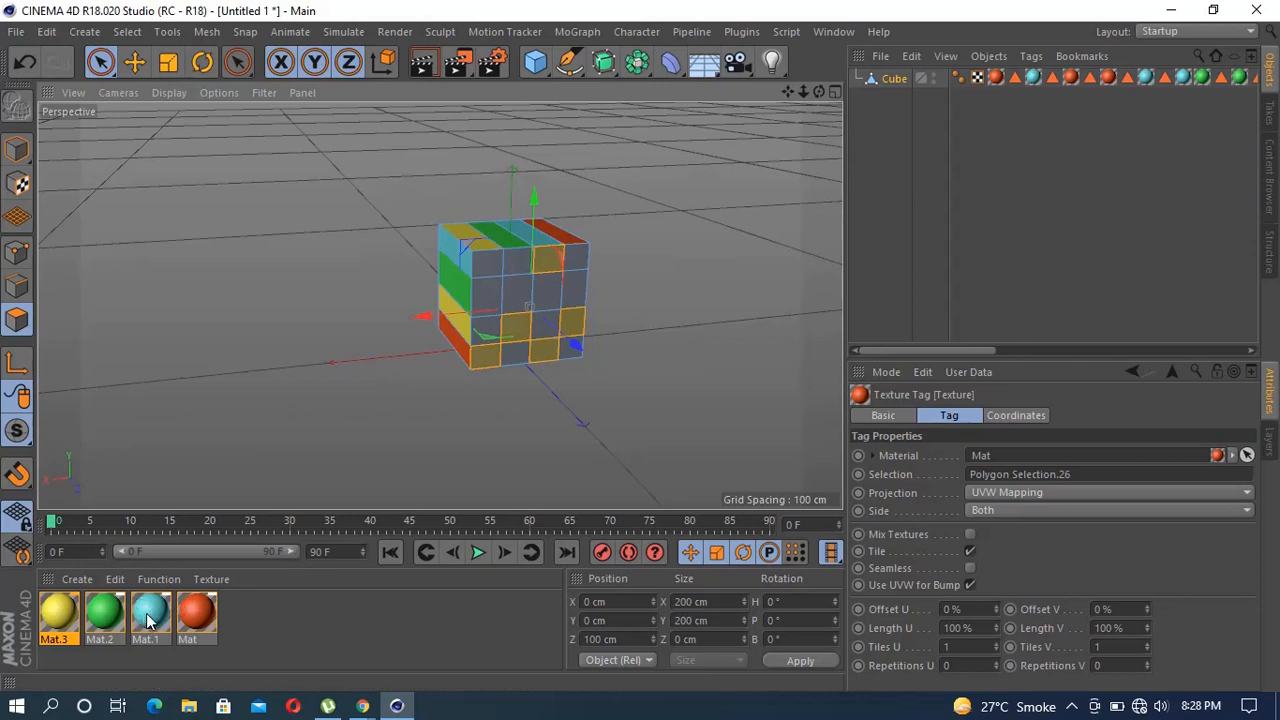
left_click_drag(148, 620, 520, 320)
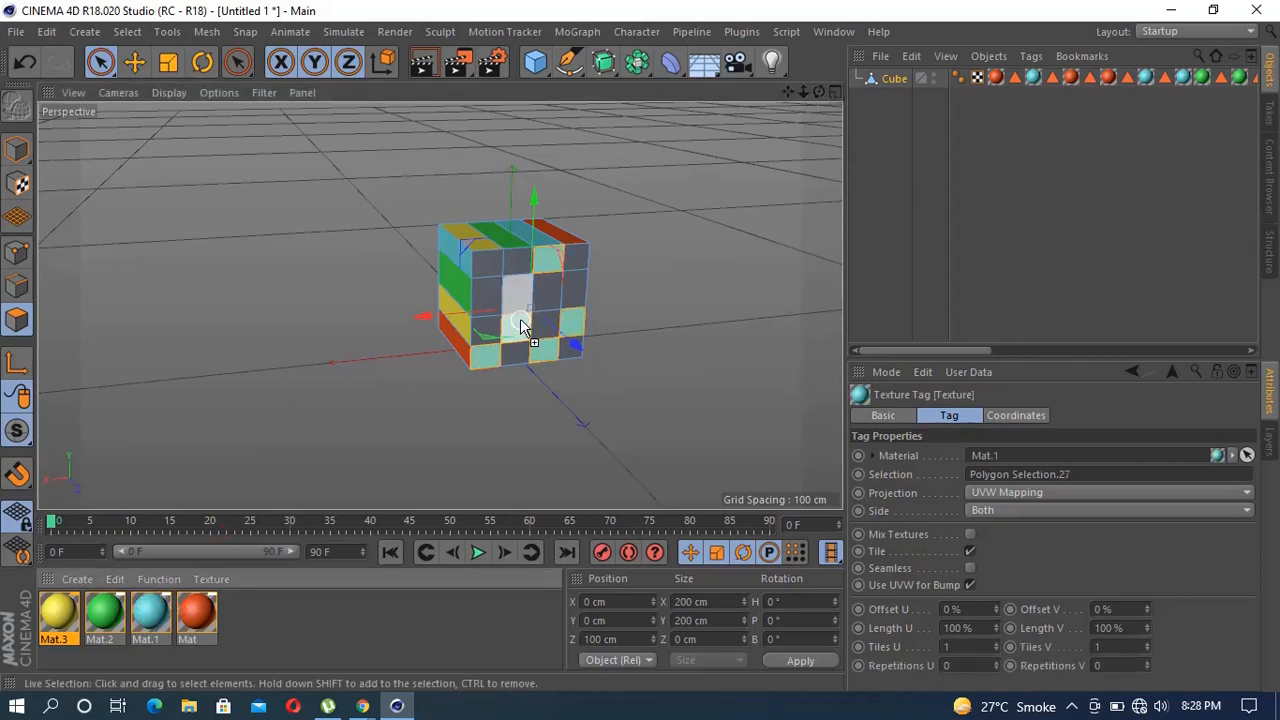
Apply the orange material to the same face's top corner polygons, third polygon of row two and first of row three, and clear the selection
left_click(495, 265)
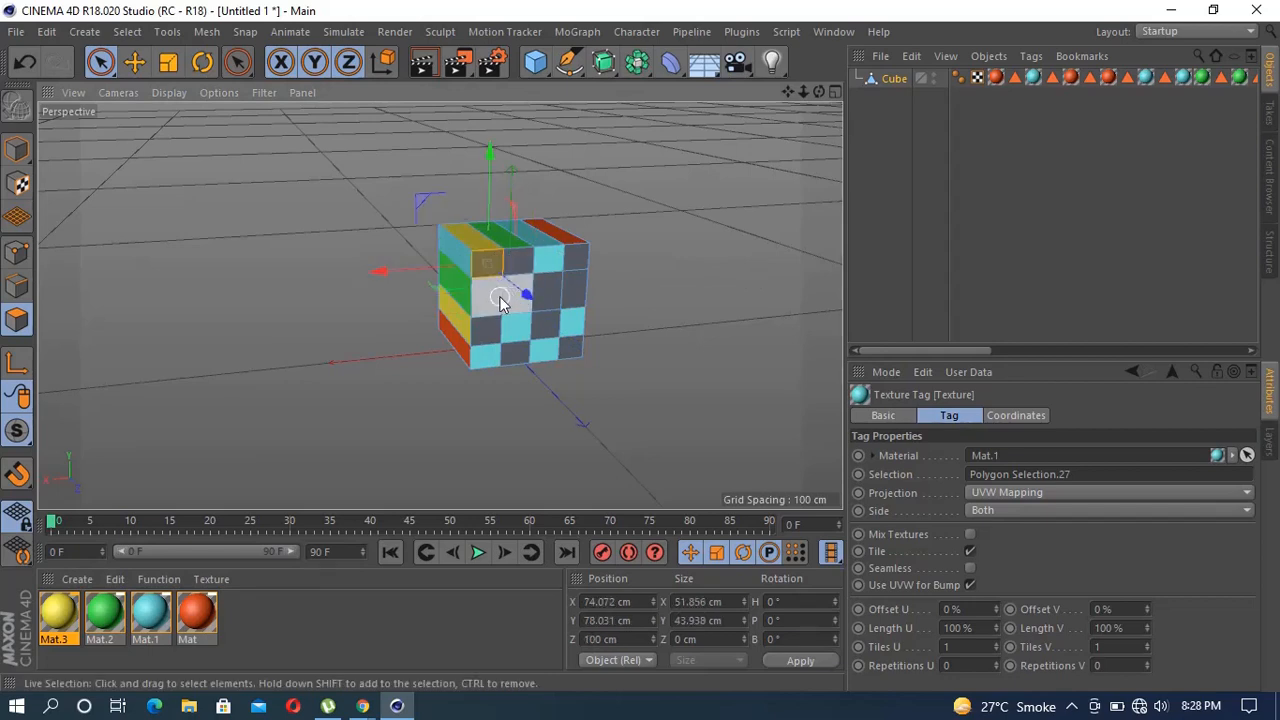
left_click(487, 329, "shift")
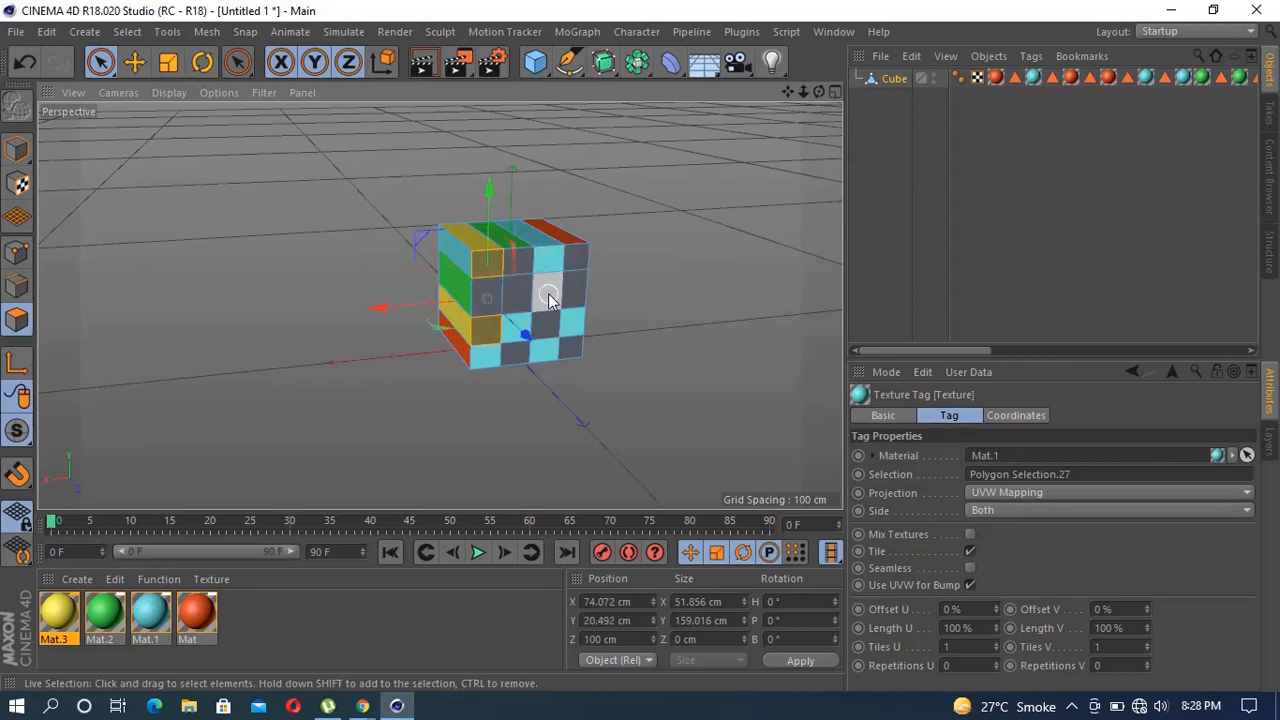
left_click(548, 292, "shift")
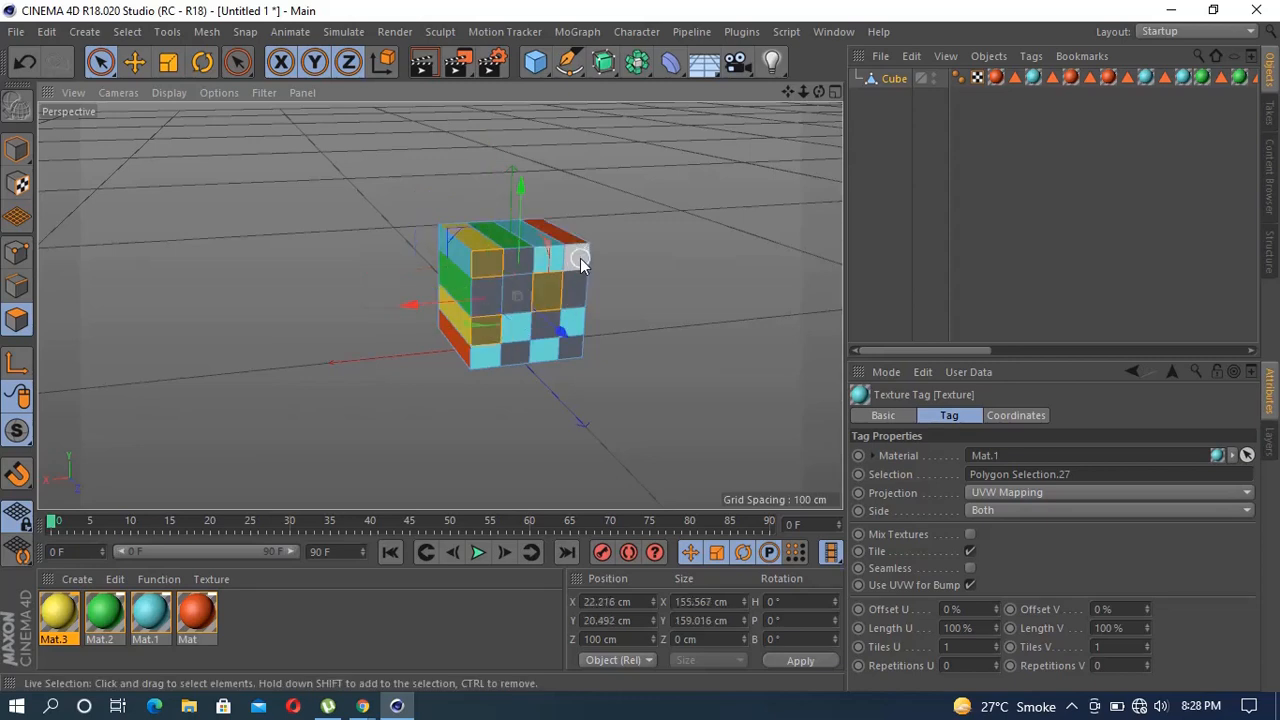
left_click(581, 262, "shift")
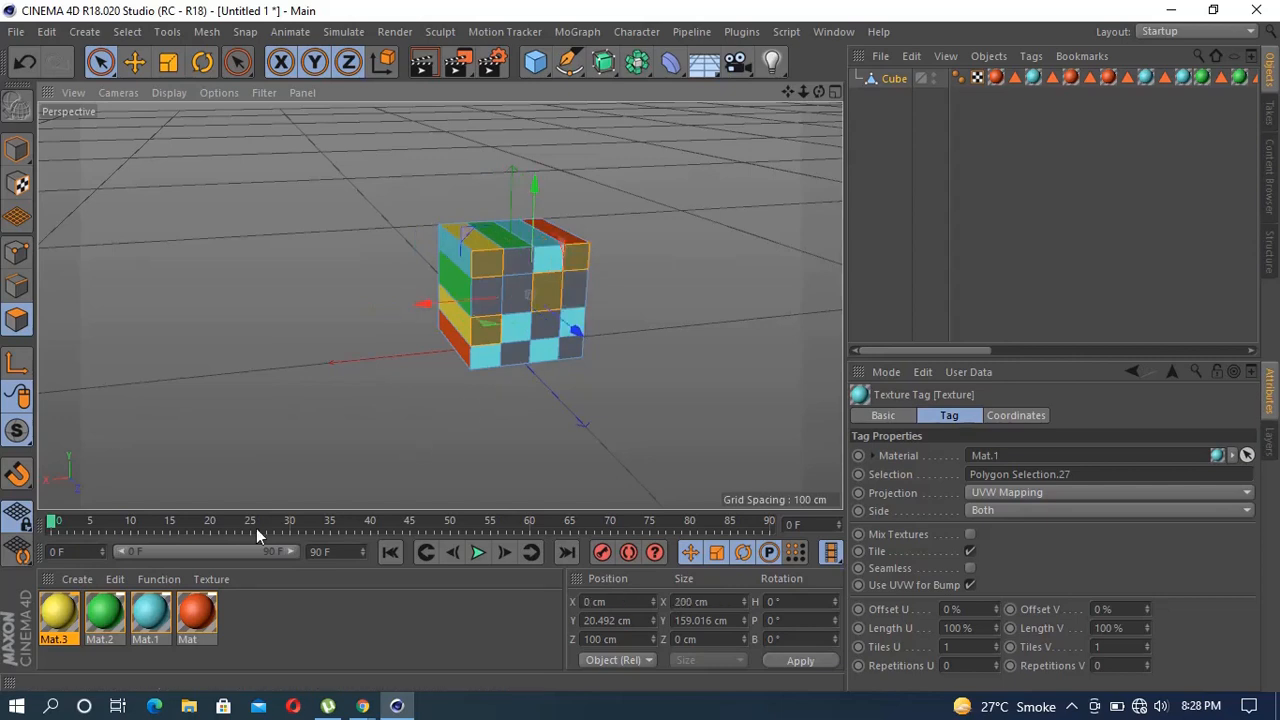
left_click_drag(190, 622, 507, 266)
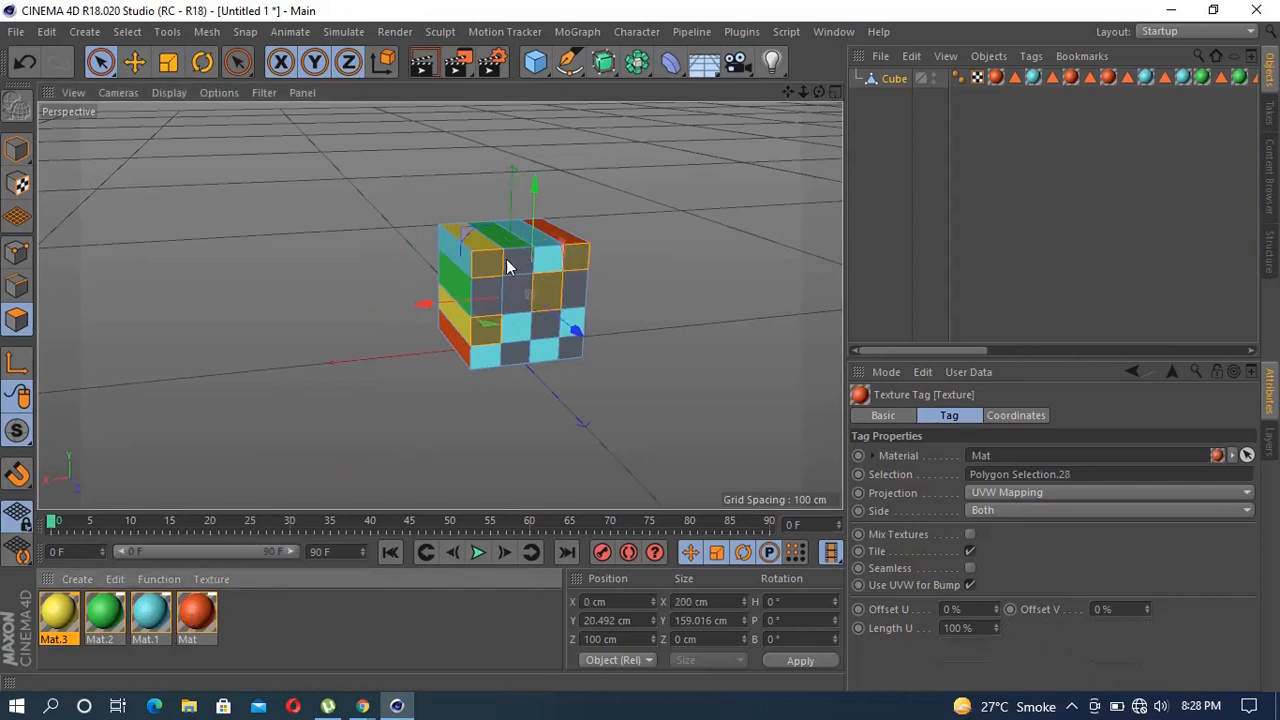
left_click(706, 320)
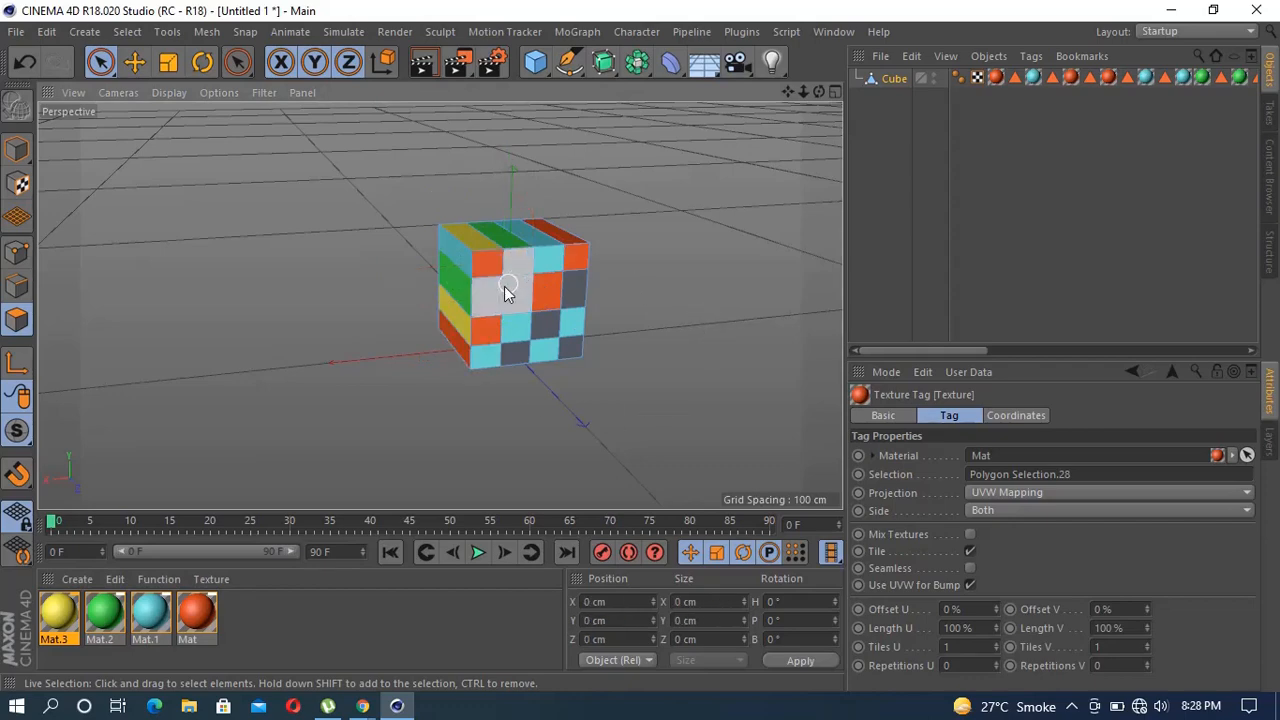
Apply the green material to row one's second polygon, row two's first and fourth, row three's third and row four's fourth, and clear the selection
left_click(490, 310)
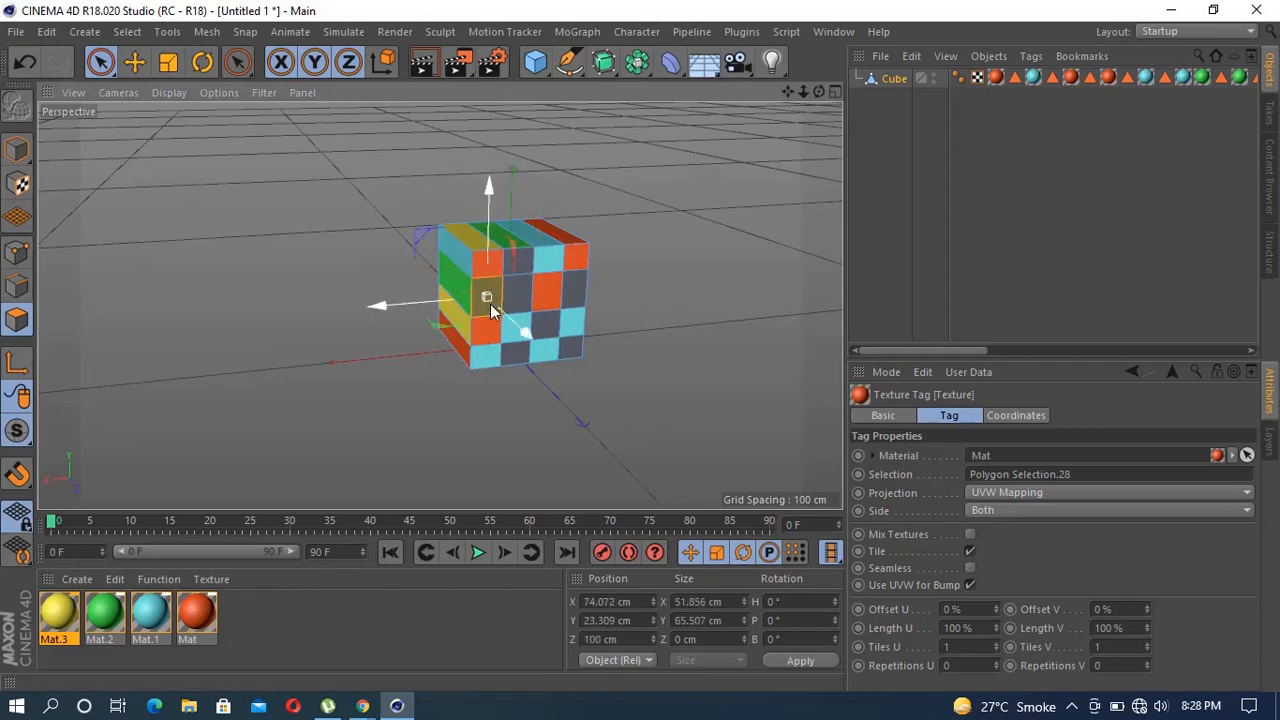
left_click(521, 264, "shift")
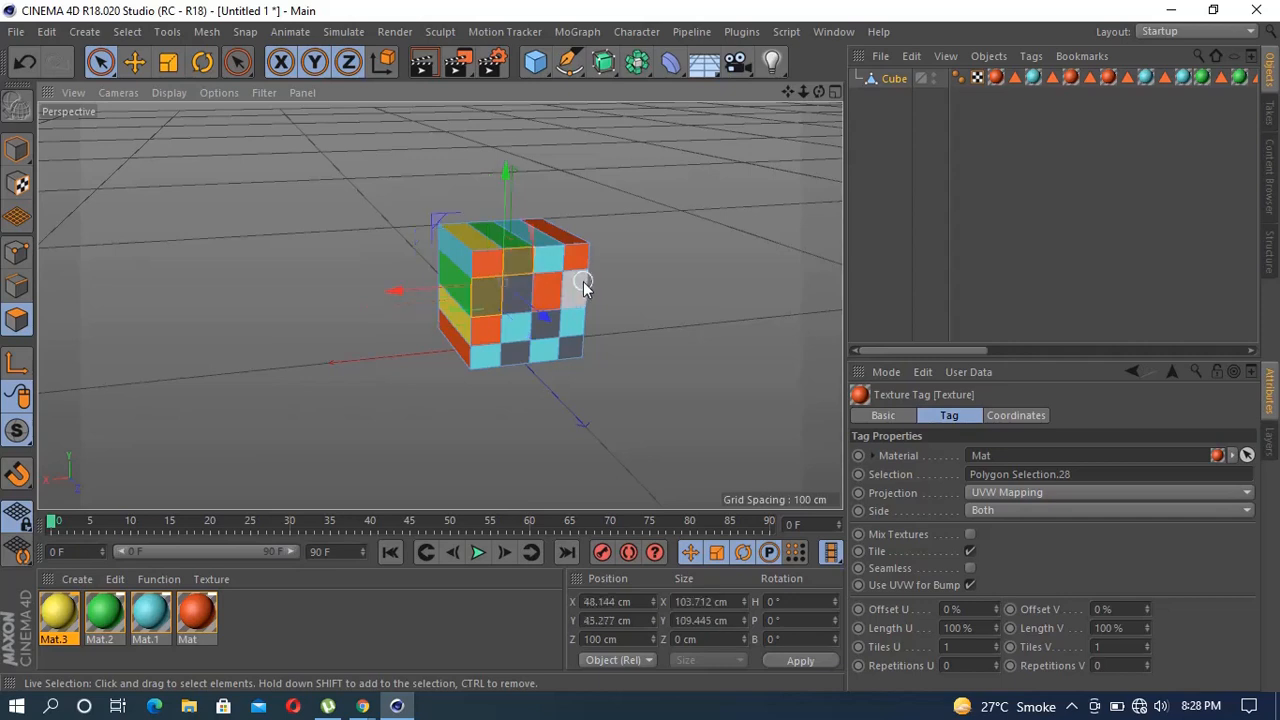
left_click(581, 291, "shift")
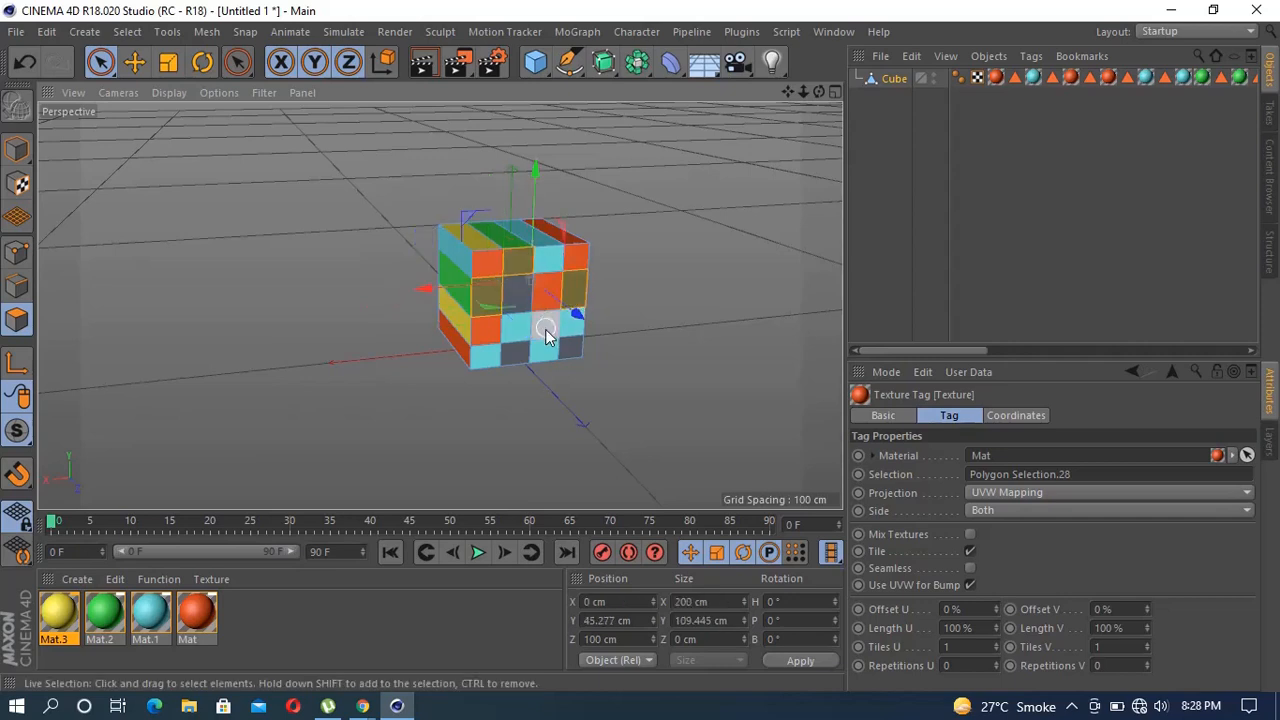
left_click(546, 334, "shift")
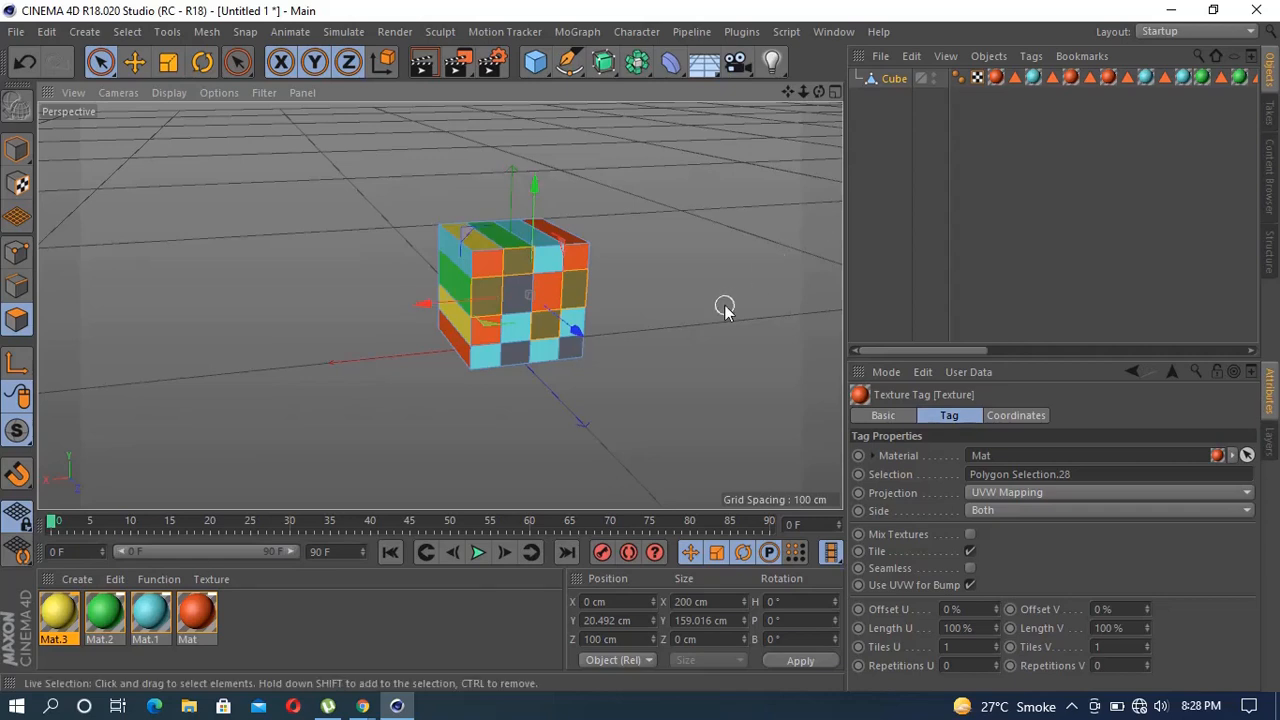
left_click(580, 352, "shift")
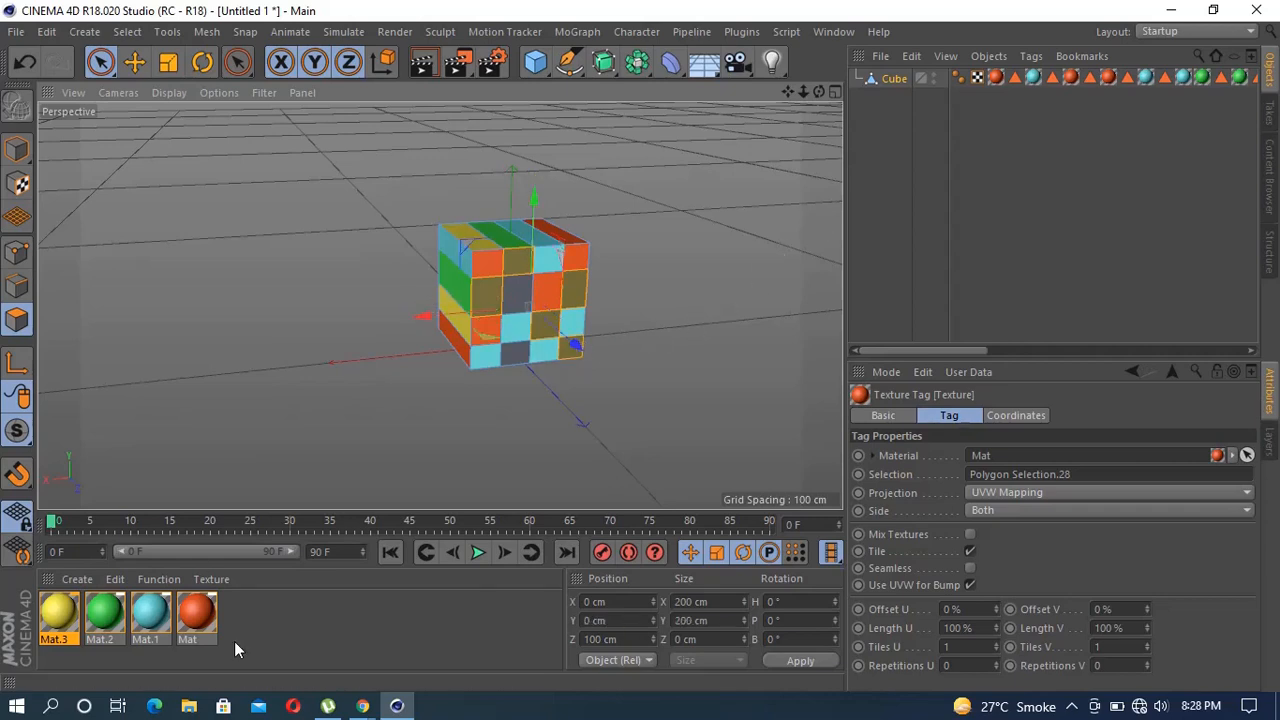
left_click_drag(108, 622, 549, 324)
left_click(508, 412)
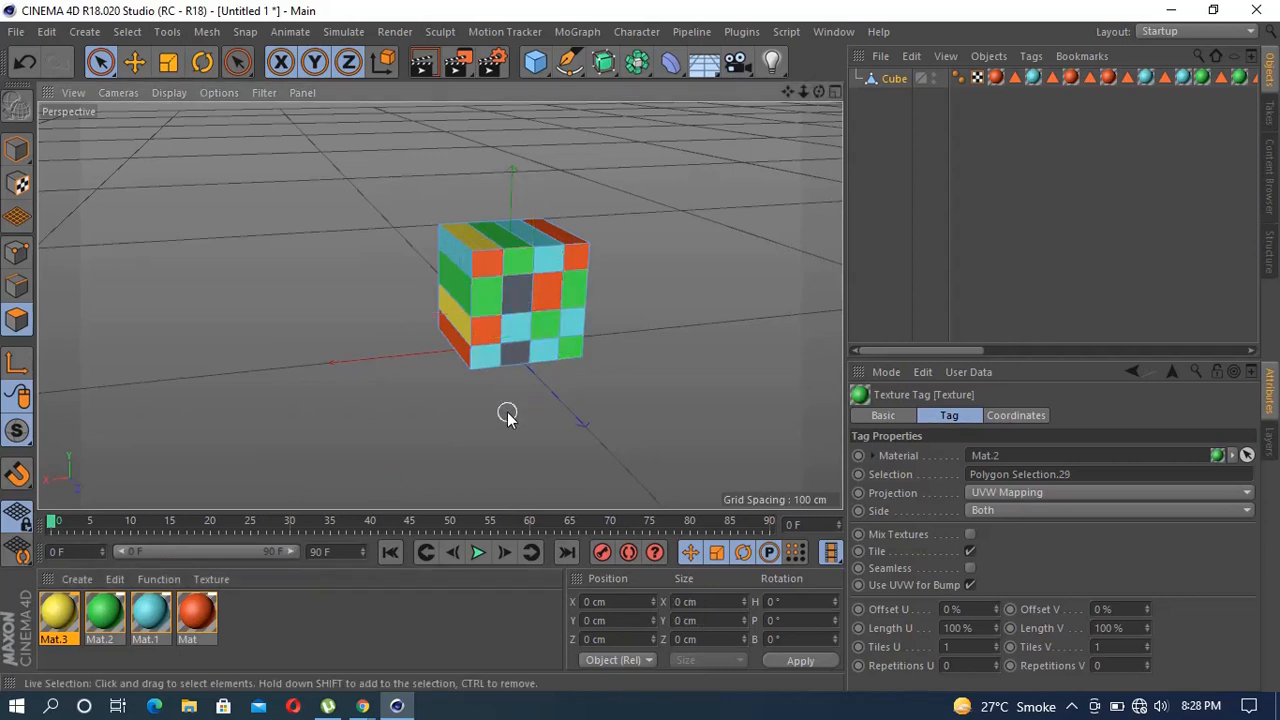
Apply the yellow material to the two remaining uncolored polygons in the face's second column, and clear the selection
left_click(521, 302)
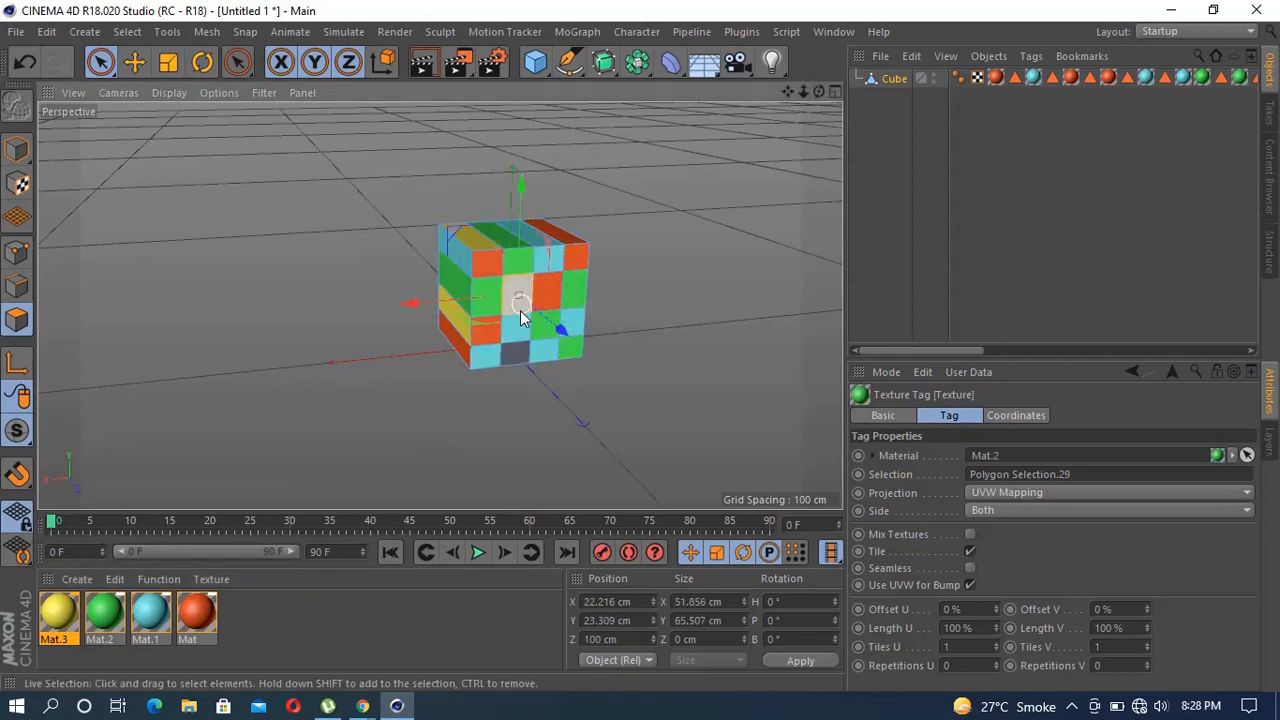
left_click(518, 358, "shift")
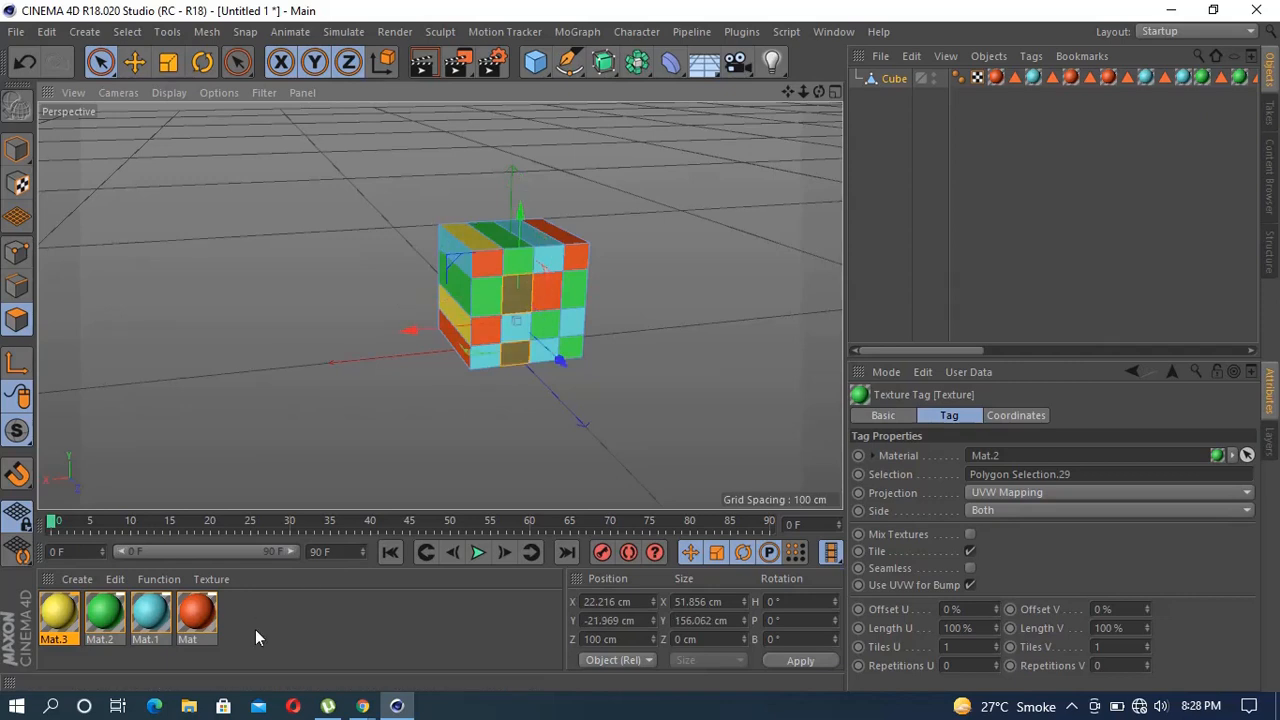
left_click_drag(56, 628, 517, 365)
left_click(686, 366)
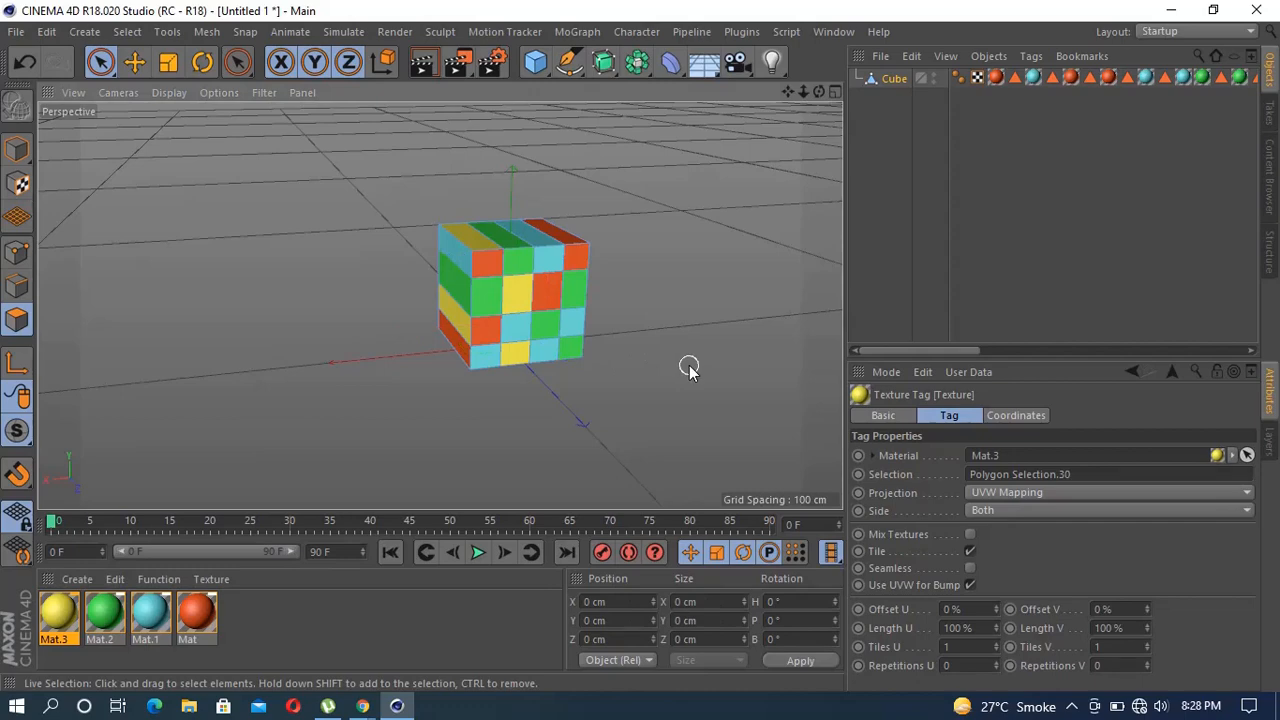
left_click_drag(689, 368, 242, 347, "alt")
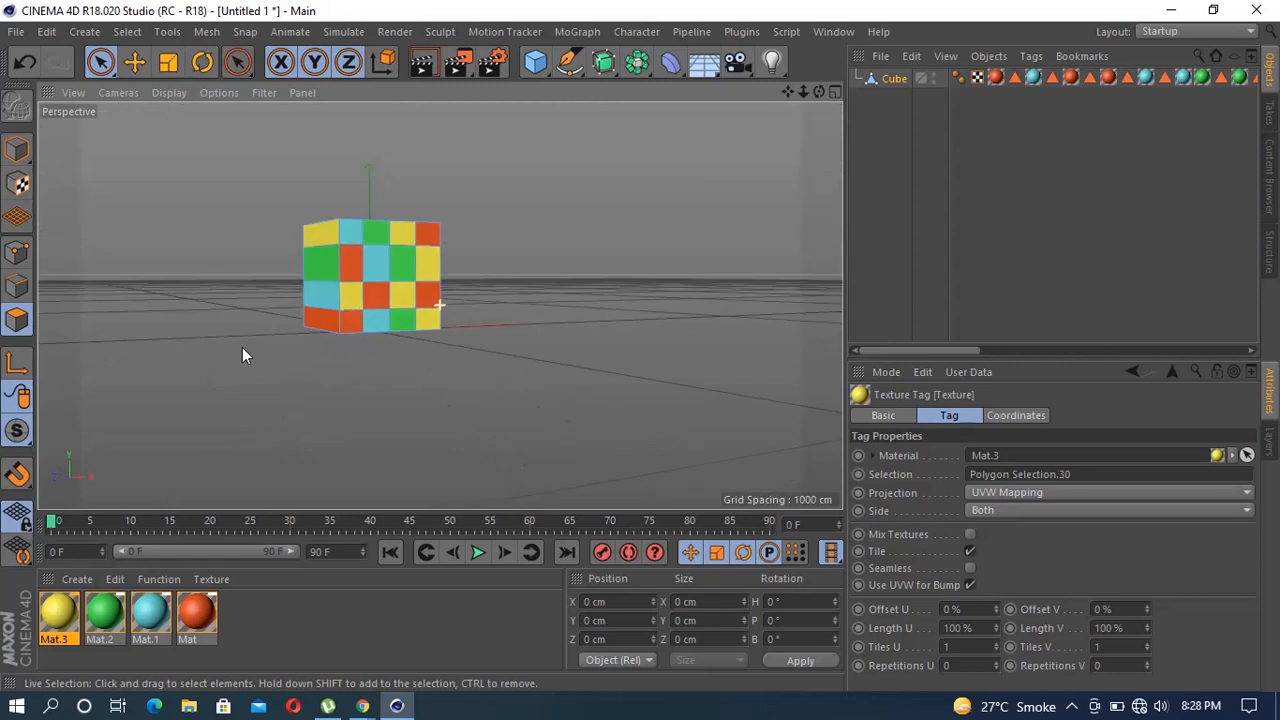